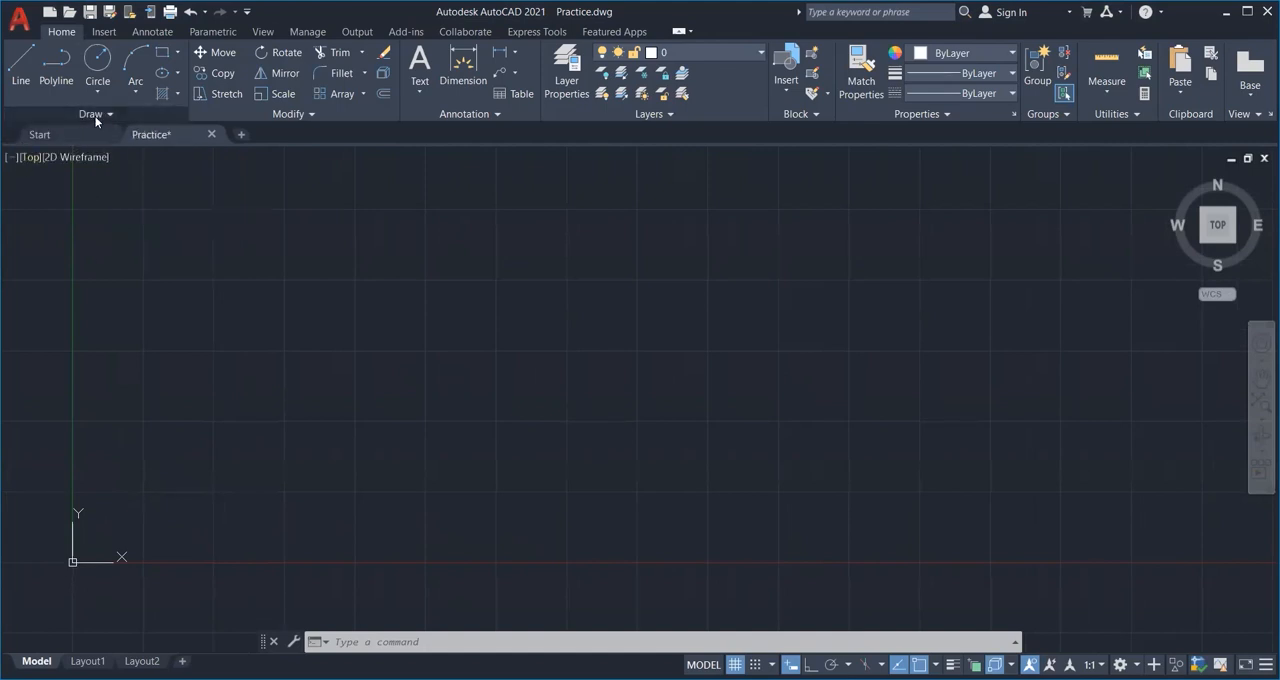
# Scatter several dozen point objects freely across the drawing area with the Multiple Points tool.
pyautogui.click(97, 118)
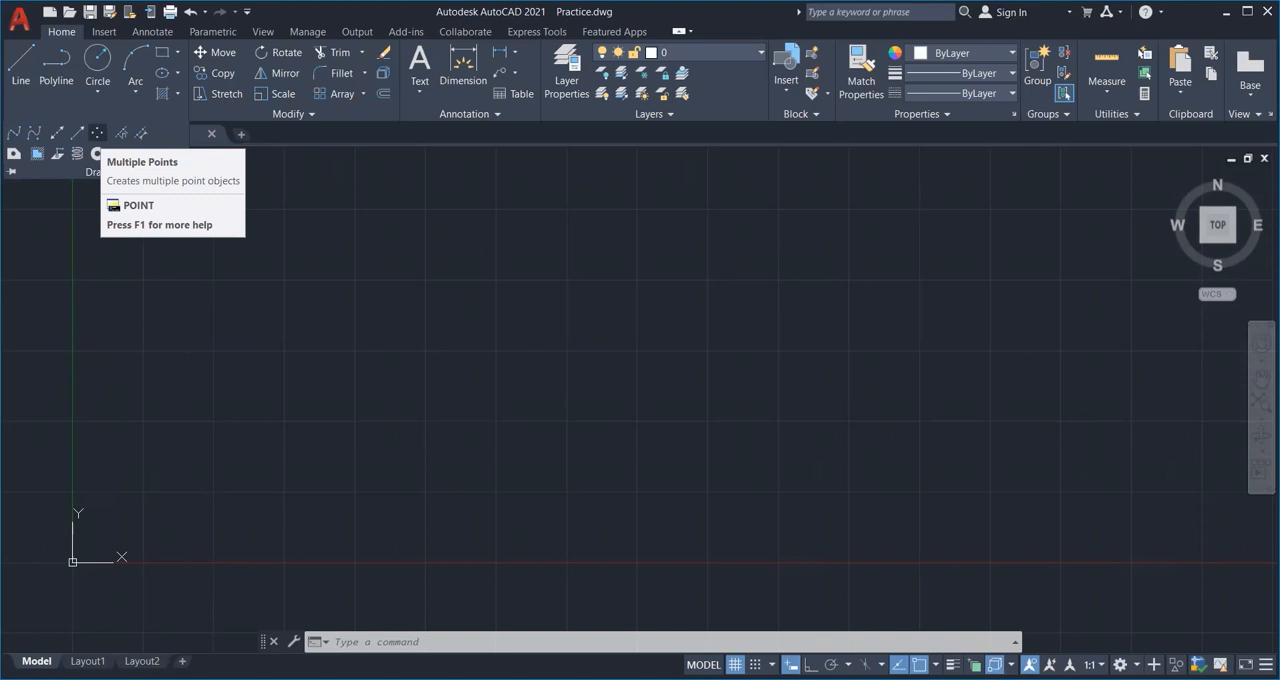
pyautogui.click(96, 133)
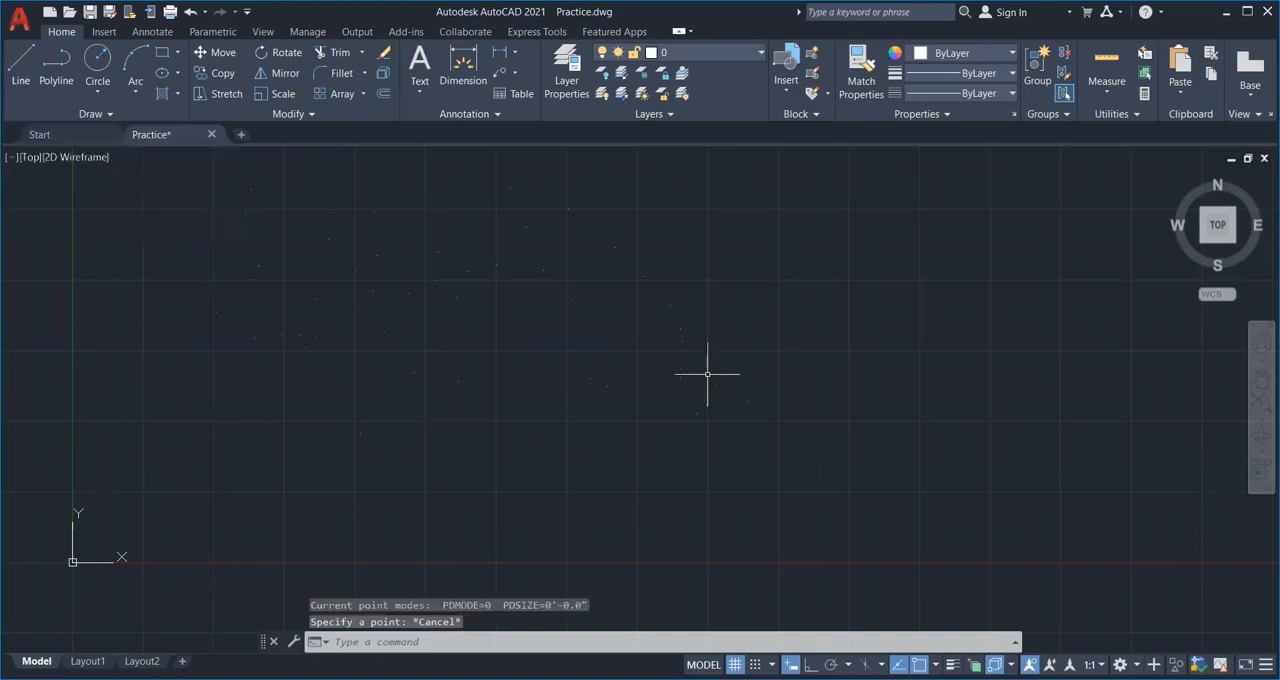
pyautogui.press('Escape')
# Select all the scattered points and erase them from the drawing.
pyautogui.click(696, 412)
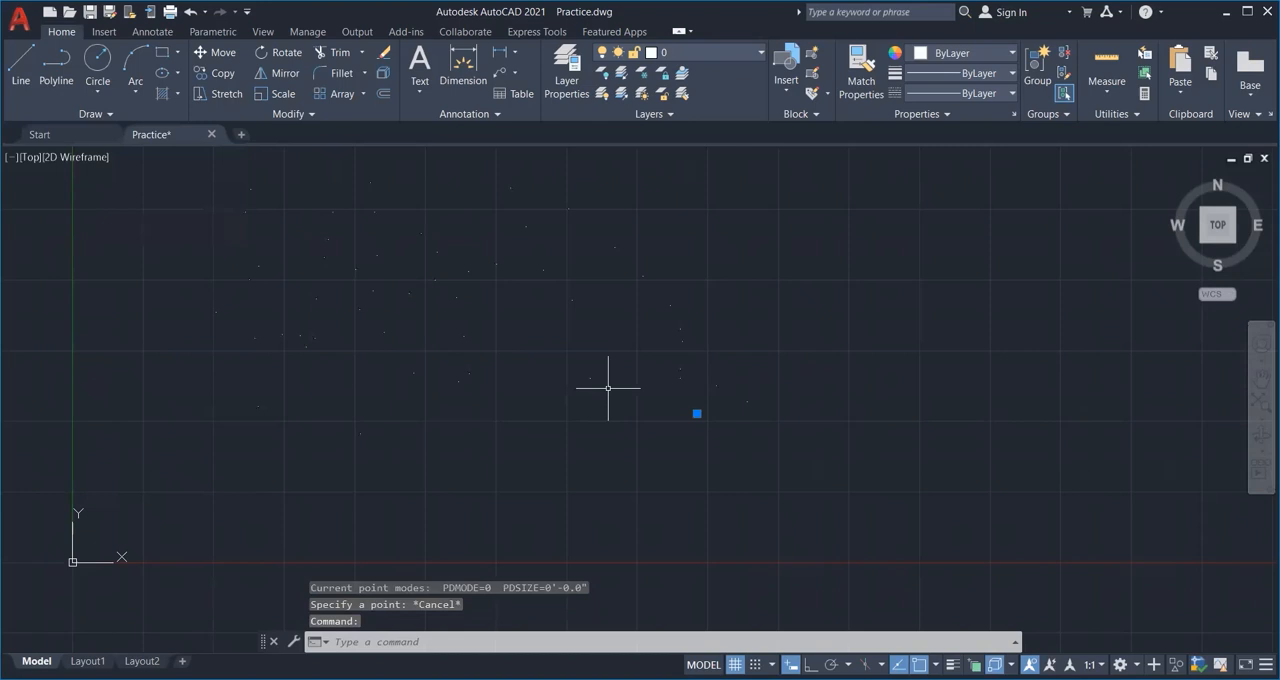
pyautogui.click(608, 387)
pyautogui.click(590, 378)
pyautogui.moveTo(785, 473)
pyautogui.mouseDown()
pyautogui.moveTo(102, 324)
pyautogui.moveTo(363, 166)
pyautogui.mouseUp()
pyautogui.moveTo(856, 401)
pyautogui.mouseDown()
pyautogui.moveTo(731, 393)
pyautogui.moveTo(540, 152)
pyautogui.mouseUp()
pyautogui.moveTo(449, 374)
pyautogui.mouseDown(button='middle')
pyautogui.moveTo(308, 456)
pyautogui.moveTo(465, 343)
pyautogui.mouseUp(button='middle')
pyautogui.moveTo(735, 441)
pyautogui.mouseDown()
pyautogui.moveTo(690, 383)
pyautogui.moveTo(743, 369)
pyautogui.mouseUp()
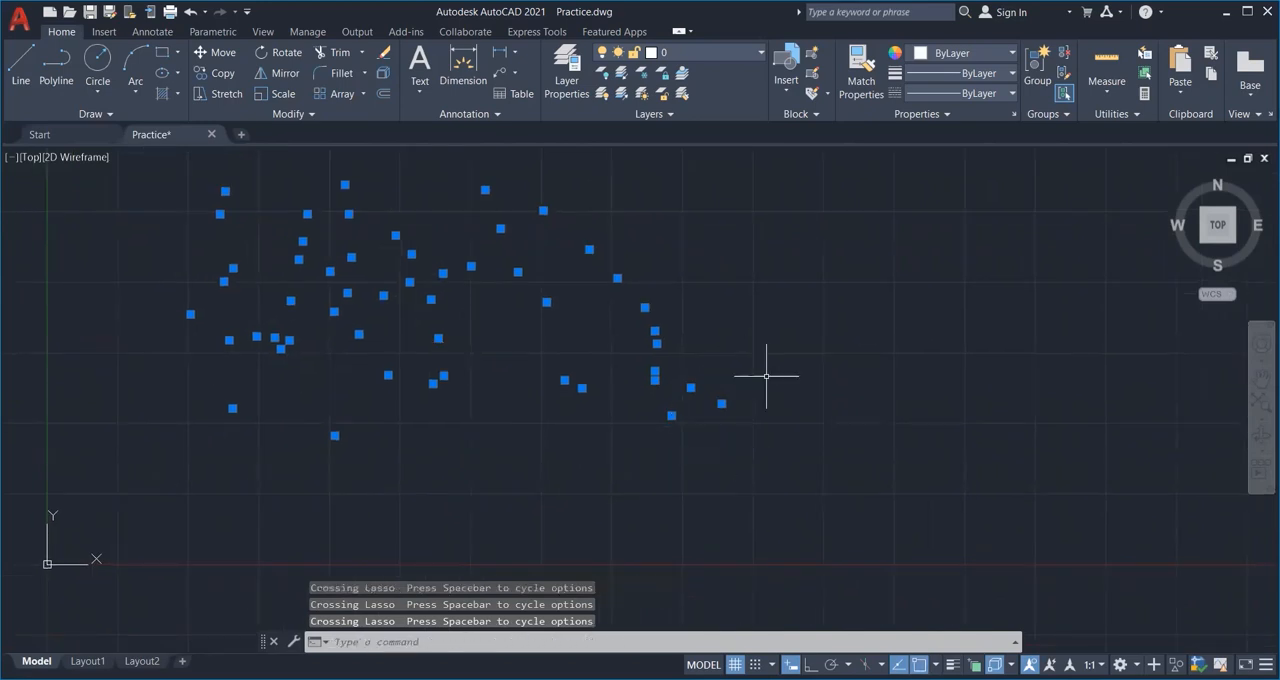
pyautogui.press('Delete')
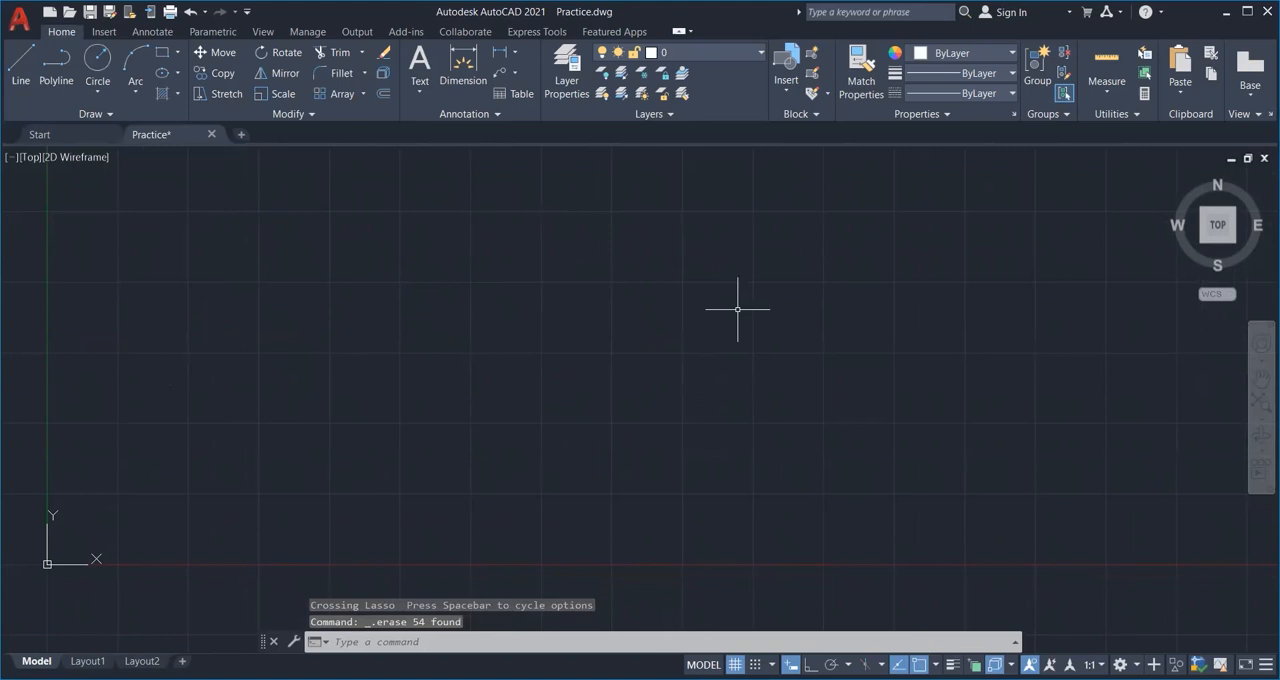
# Draw a 10' horizontal line in the empty drawing area with Ortho on.
pyautogui.click(90, 114)
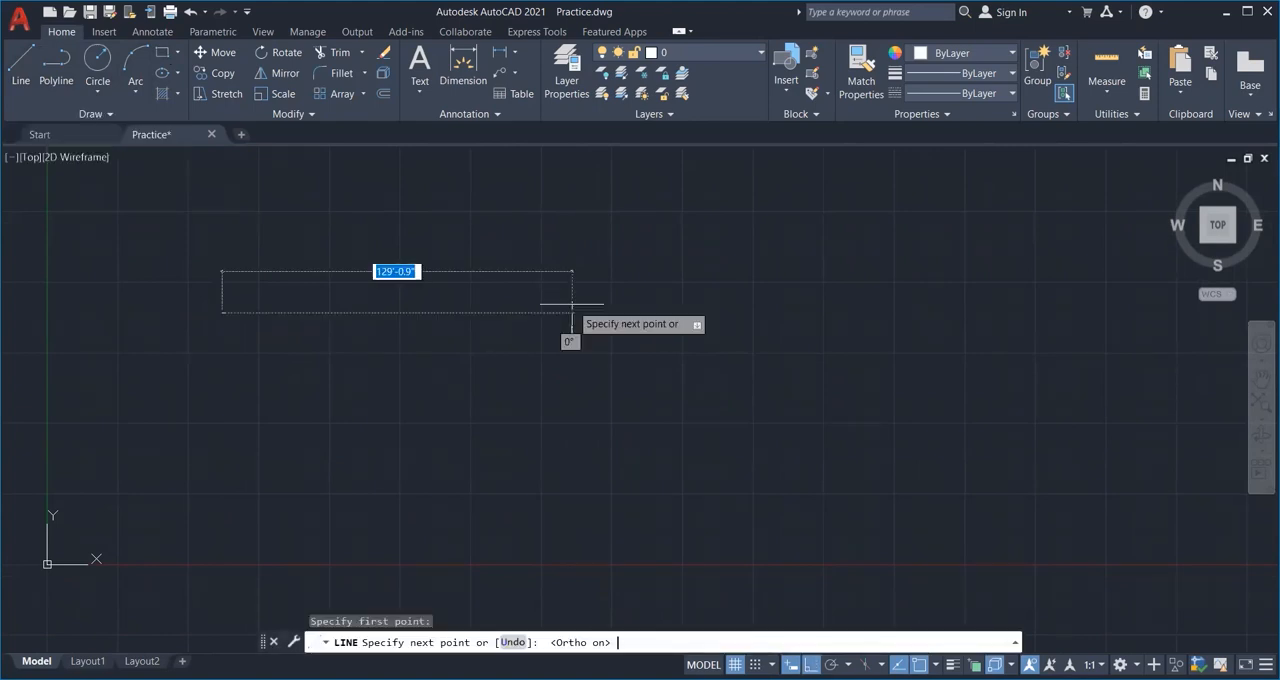
pyautogui.write('10')
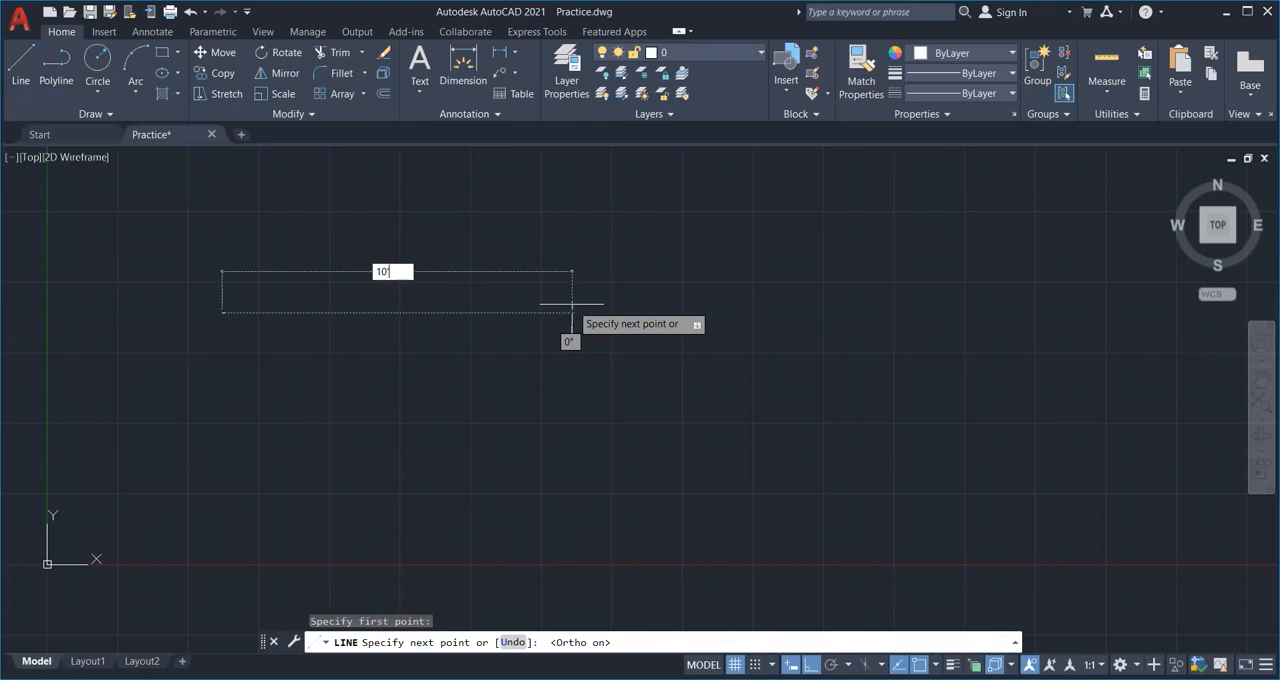
pyautogui.press('Return')
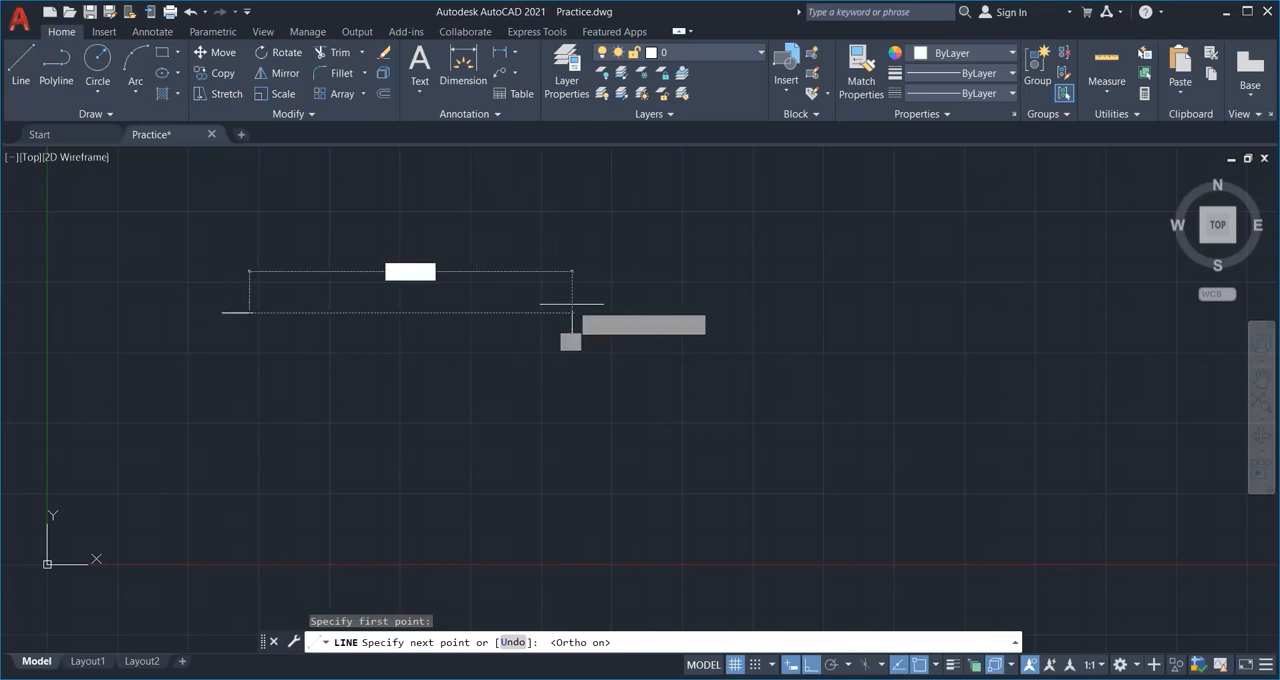
pyautogui.press('Escape')
pyautogui.scroll(5, 222, 306)
pyautogui.scroll(4, 266, 331)
pyautogui.moveTo(266, 331); pyautogui.dragTo(354, 309, button='middle')
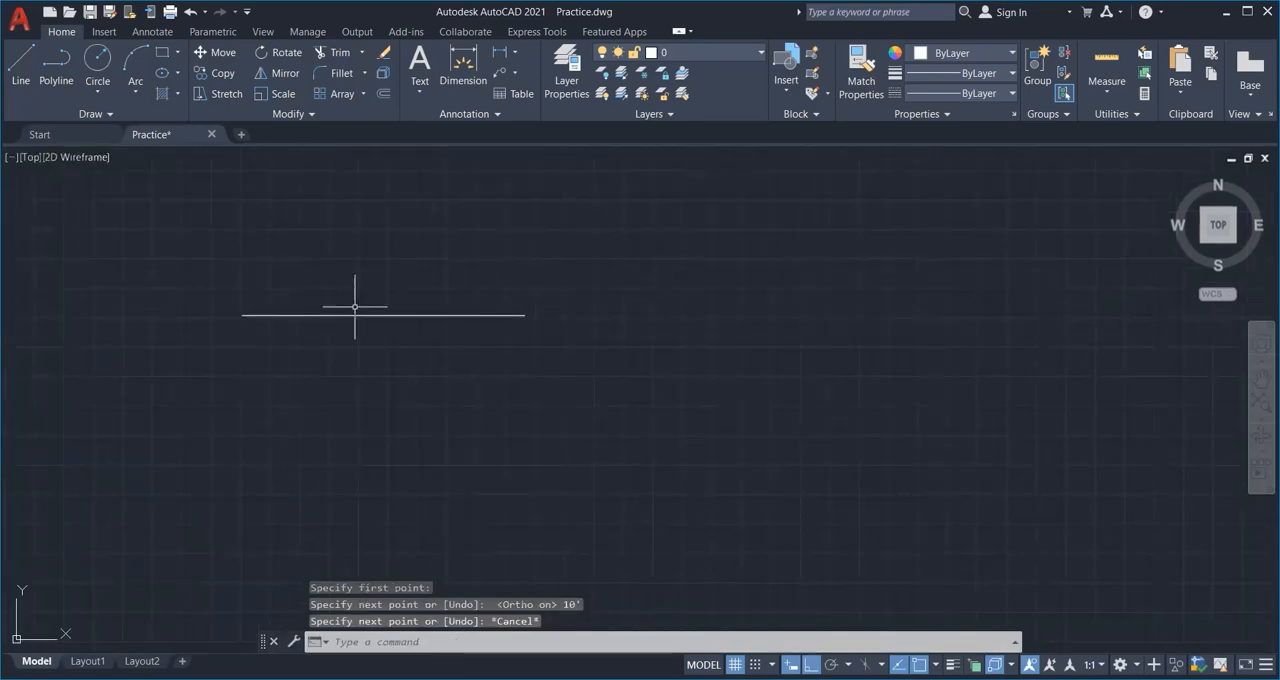
# Divide the 10' horizontal line into 5 equal segments with the Divide command.
pyautogui.click(106, 115)
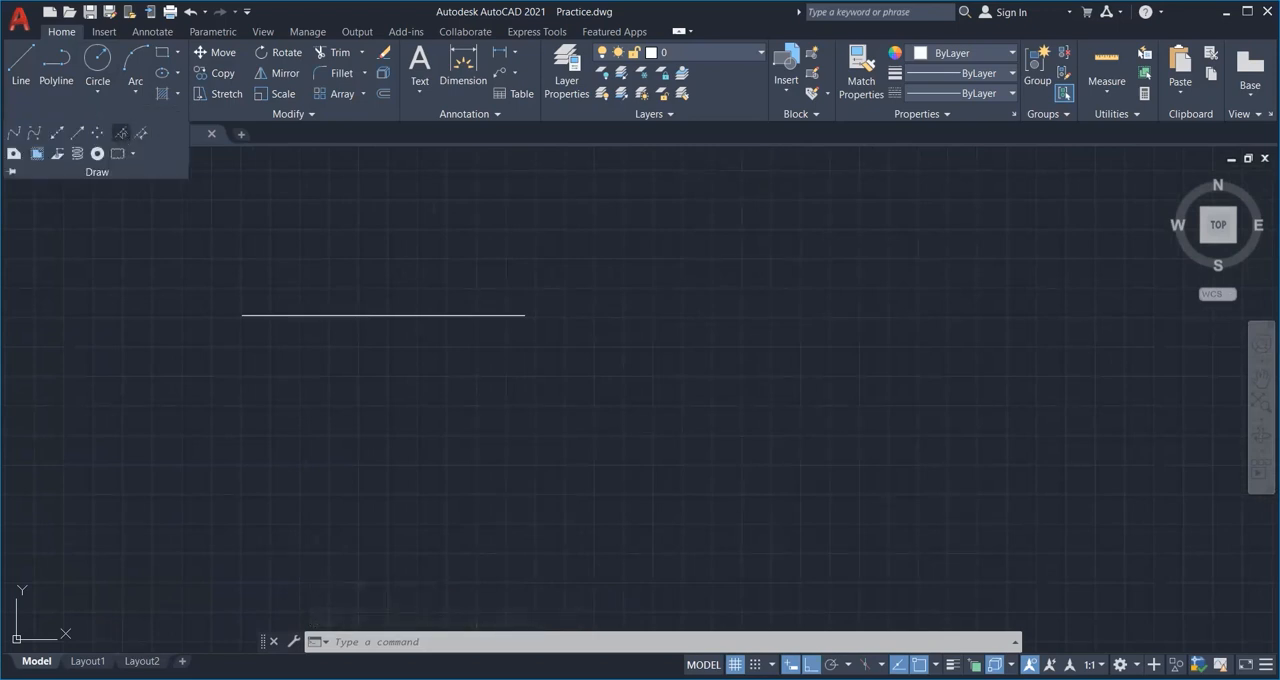
pyautogui.click(121, 133)
pyautogui.click(297, 316)
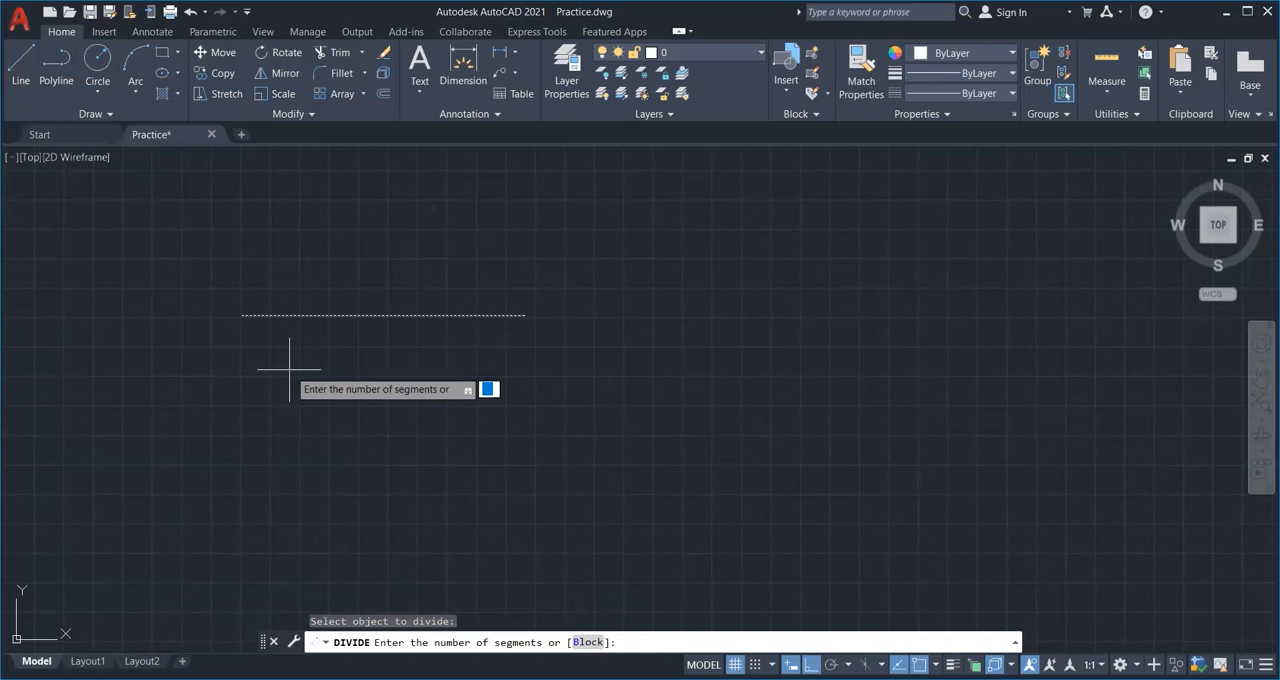
pyautogui.write('5')
pyautogui.press('Return')
pyautogui.scroll(4, 282, 301)
pyautogui.moveTo(286, 331); pyautogui.dragTo(240, 304, button='middle')
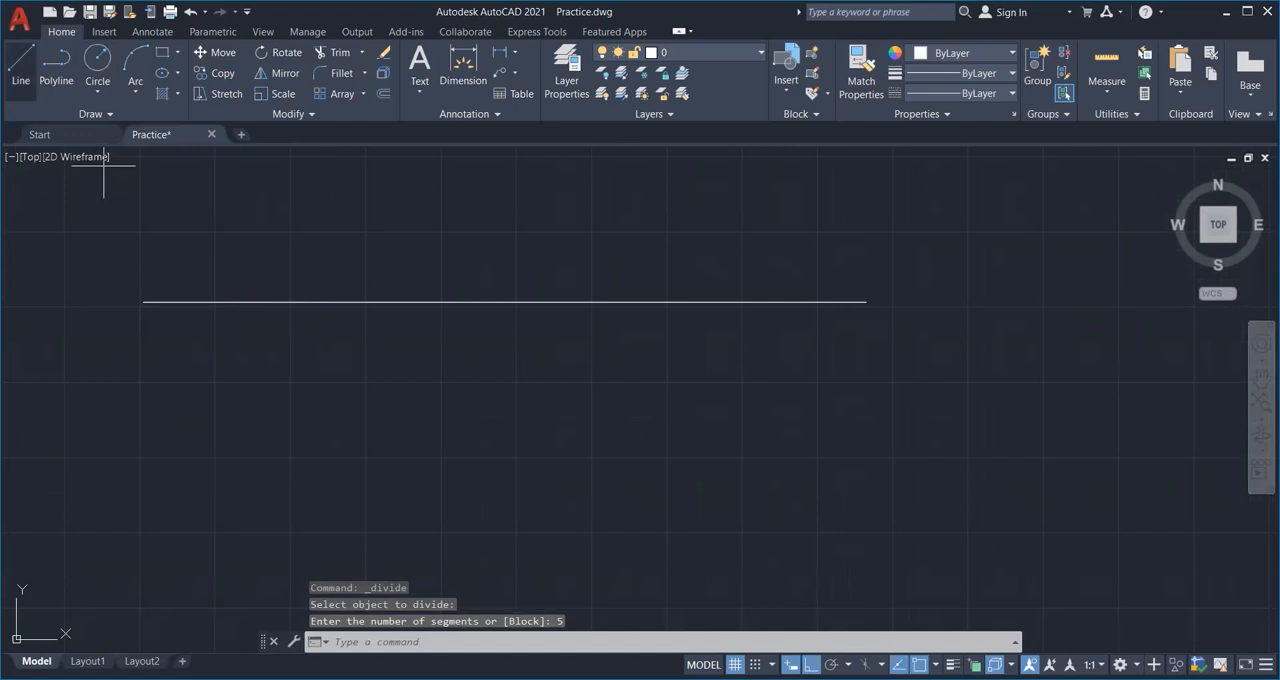
# Draw a vertical line downward from each of the four division points on the horizontal line.
pyautogui.write('l')
pyautogui.press('Return')
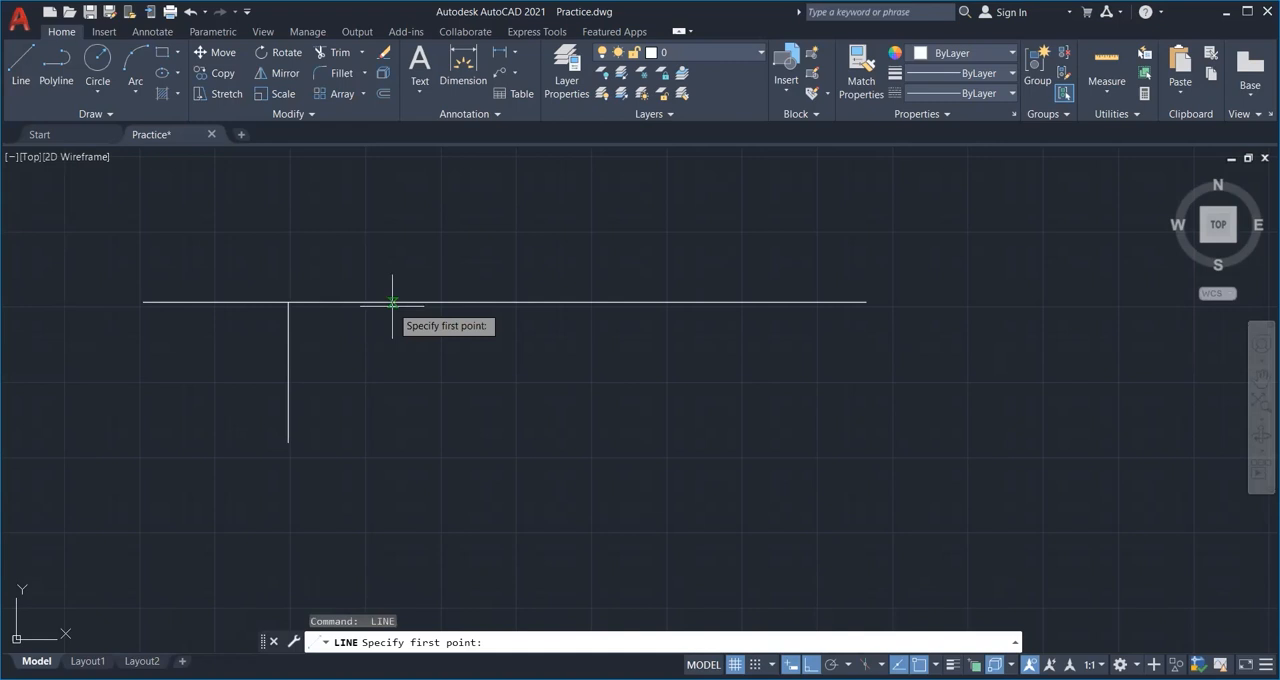
pyautogui.scroll(6, 392, 302)
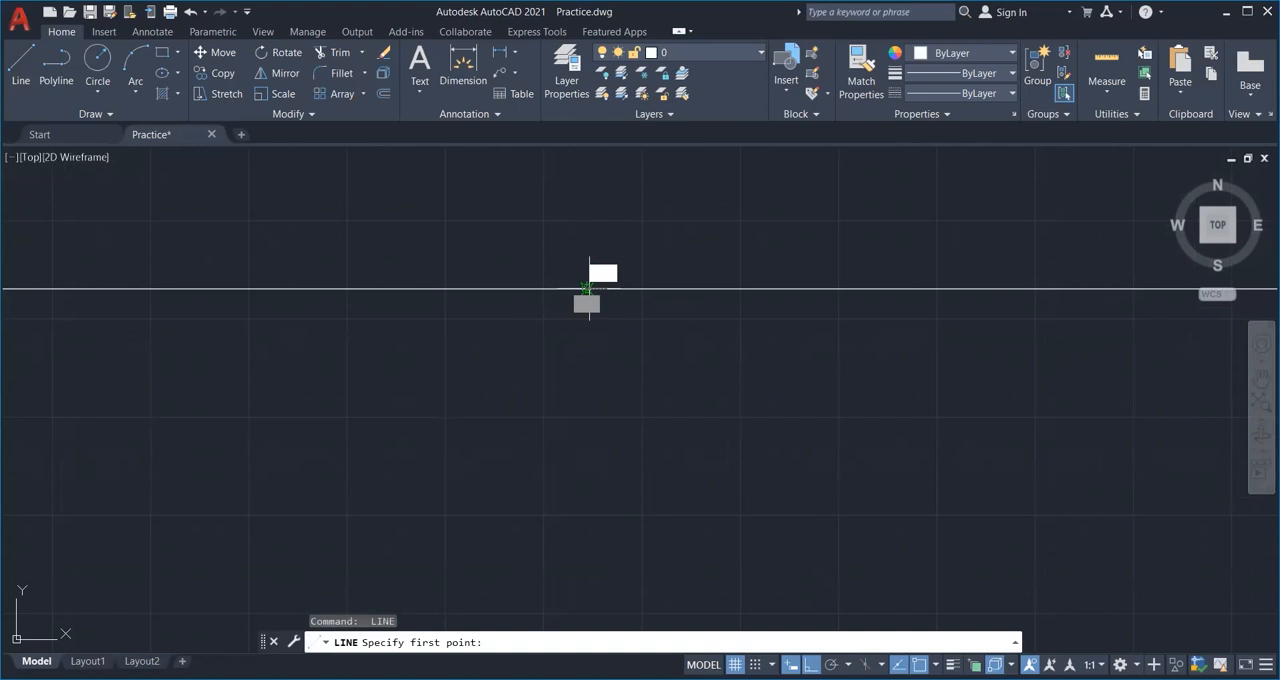
pyautogui.scroll(-4, 669, 314)
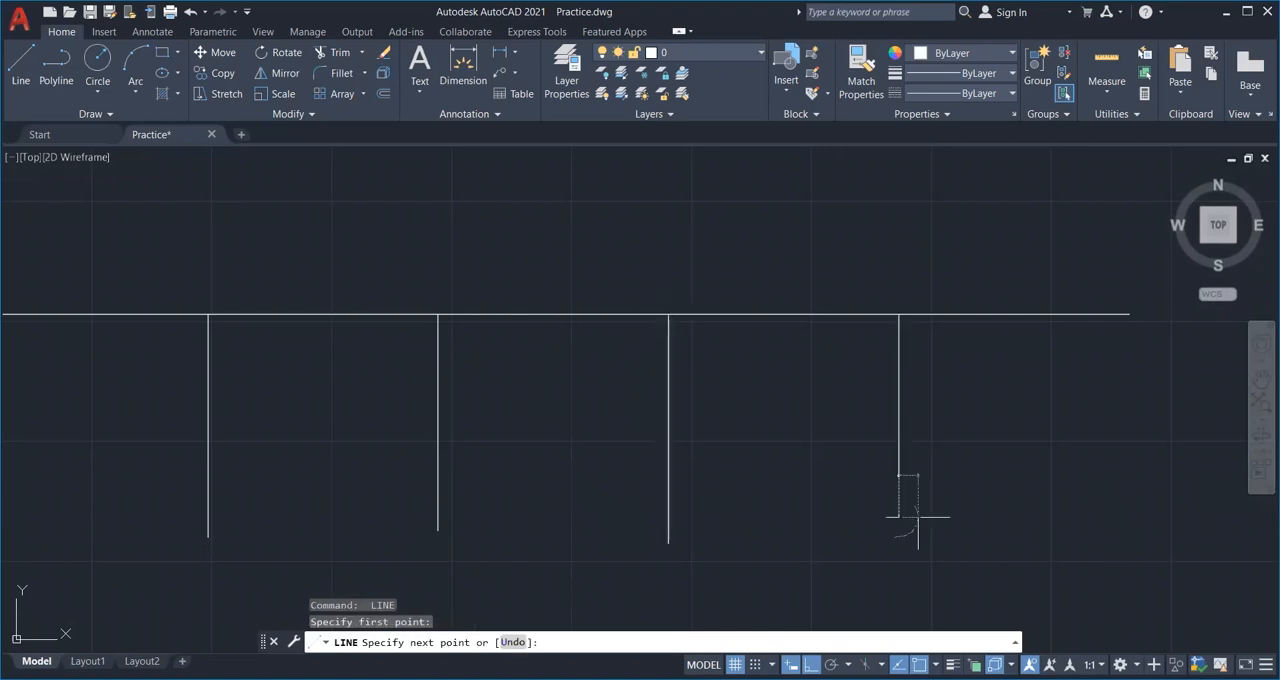
pyautogui.click(918, 517)
pyautogui.press('Escape')
pyautogui.scroll(-2, 154, 282)
pyautogui.moveTo(229, 294); pyautogui.dragTo(262, 295, button='middle')
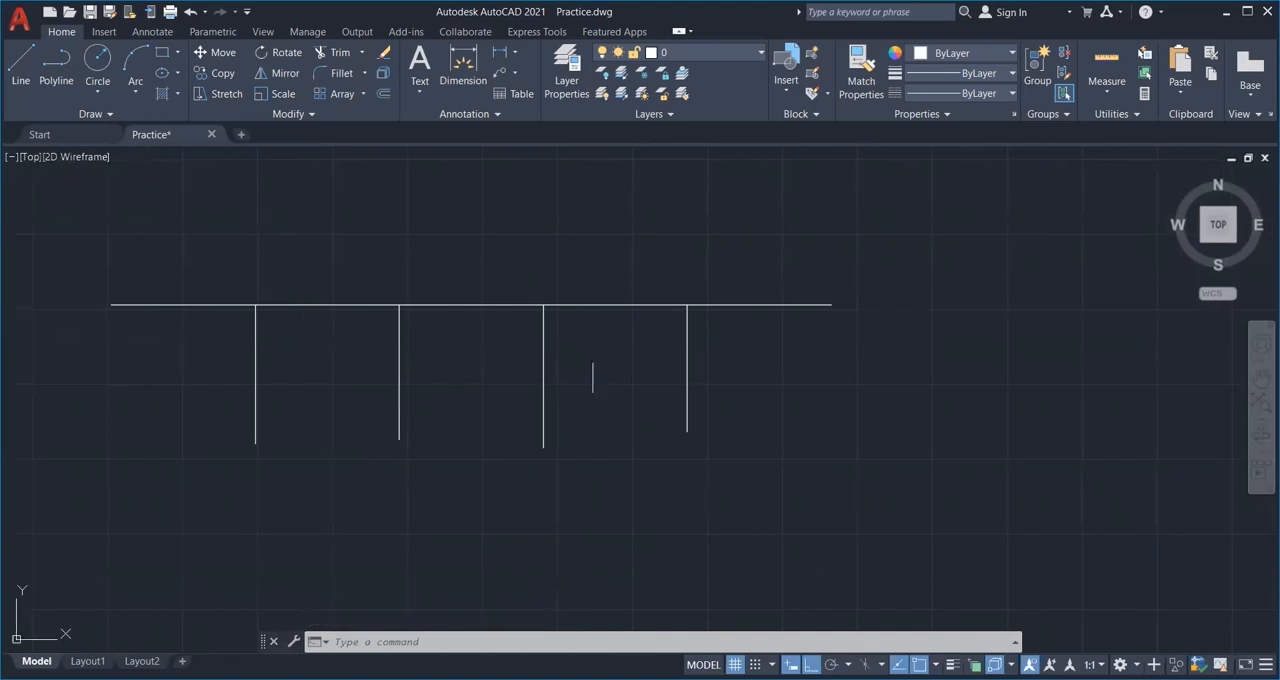
pyautogui.moveTo(772, 377); pyautogui.dragTo(761, 383, button='middle')
pyautogui.scroll(-2, 406, 311)
pyautogui.scroll(2, 405, 340)
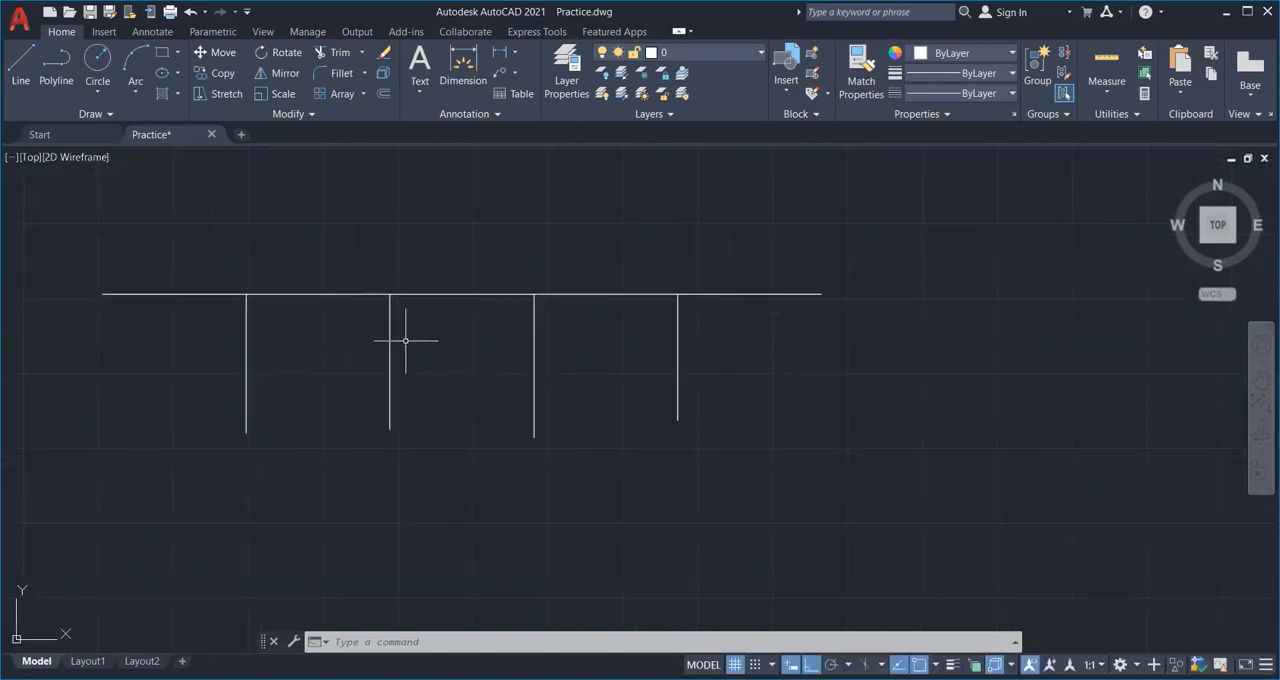
pyautogui.scroll(-2, 540, 400)
pyautogui.moveTo(462, 537)
pyautogui.mouseDown(button='middle')
pyautogui.moveTo(320, 500)
pyautogui.moveTo(266, 468)
pyautogui.mouseUp(button='middle')
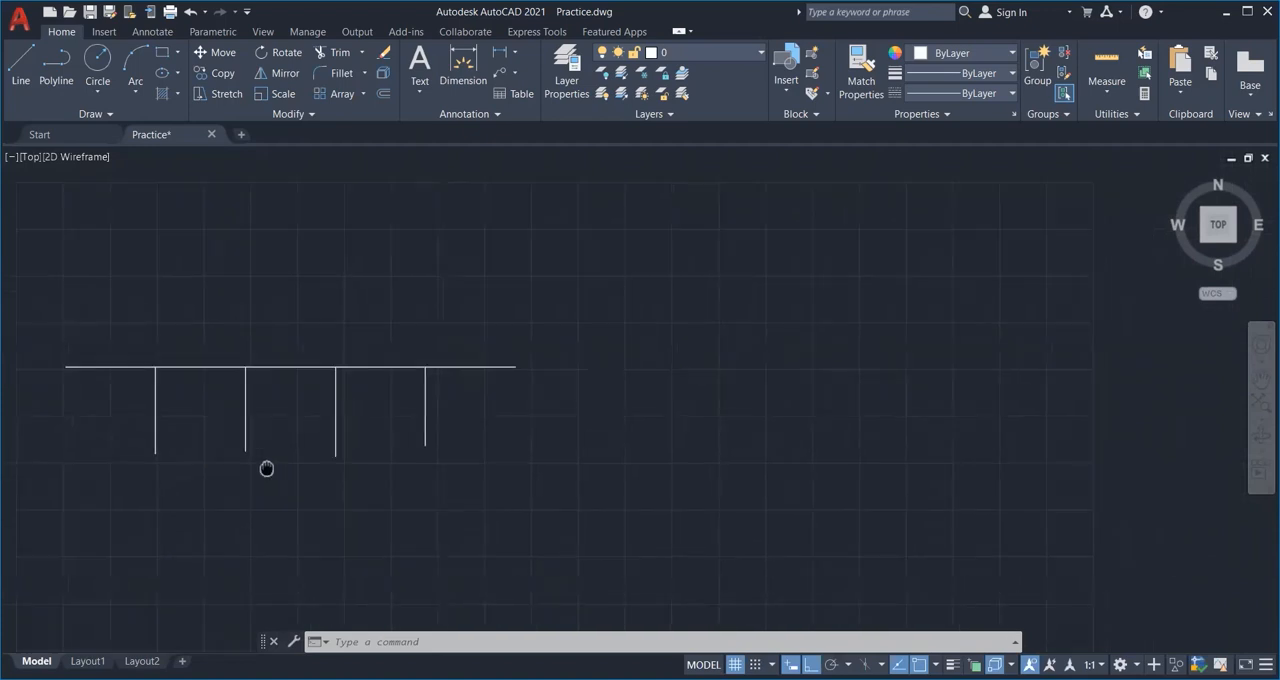
pyautogui.click(114, 112)
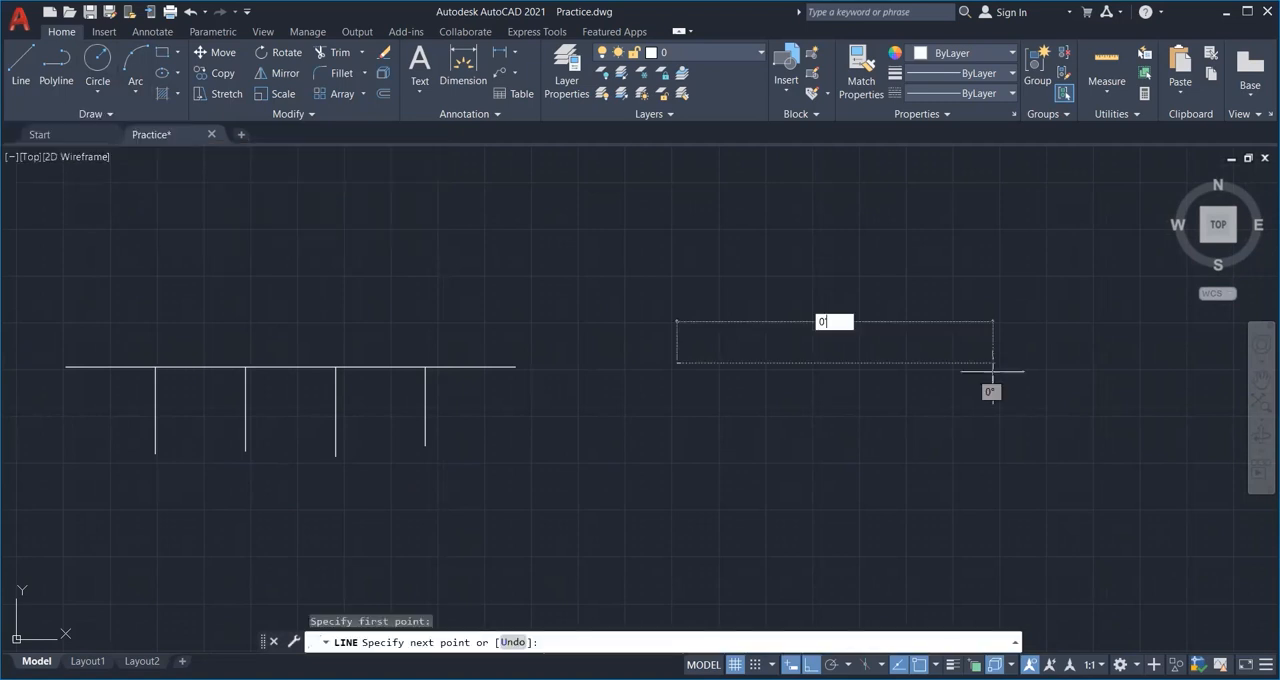
pyautogui.press('Return')
pyautogui.press('Escape')
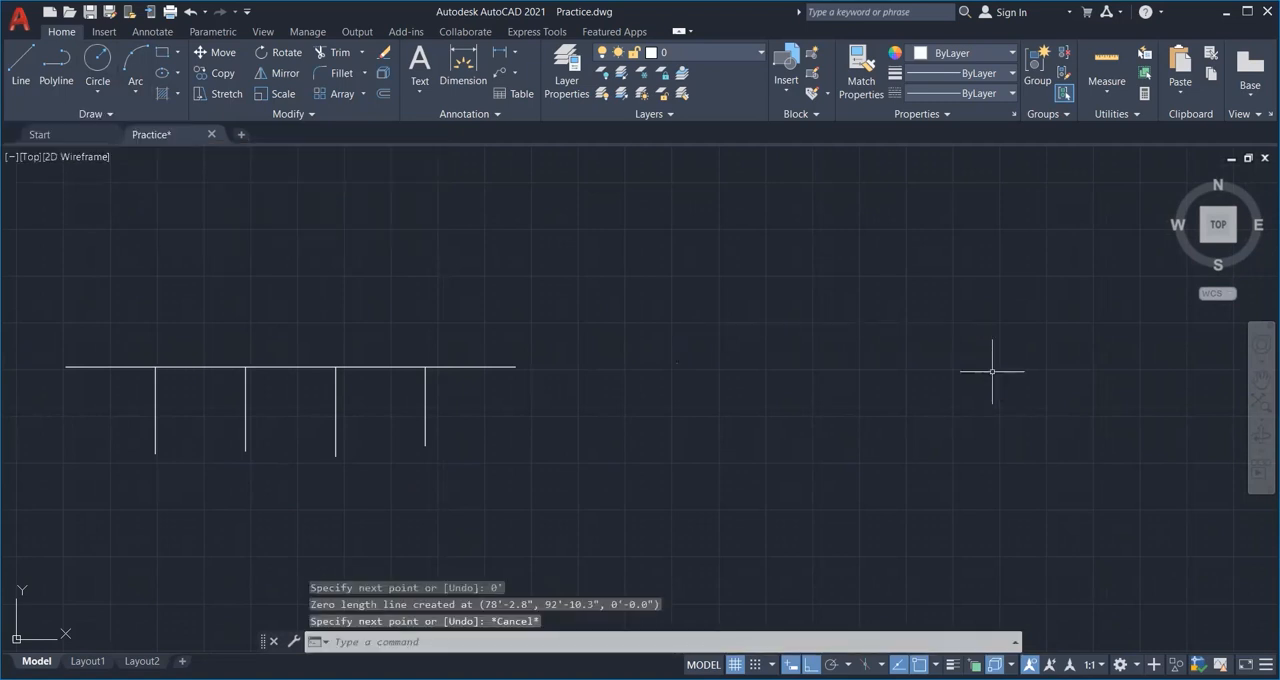
pyautogui.hotkey('ctrl', 'z')
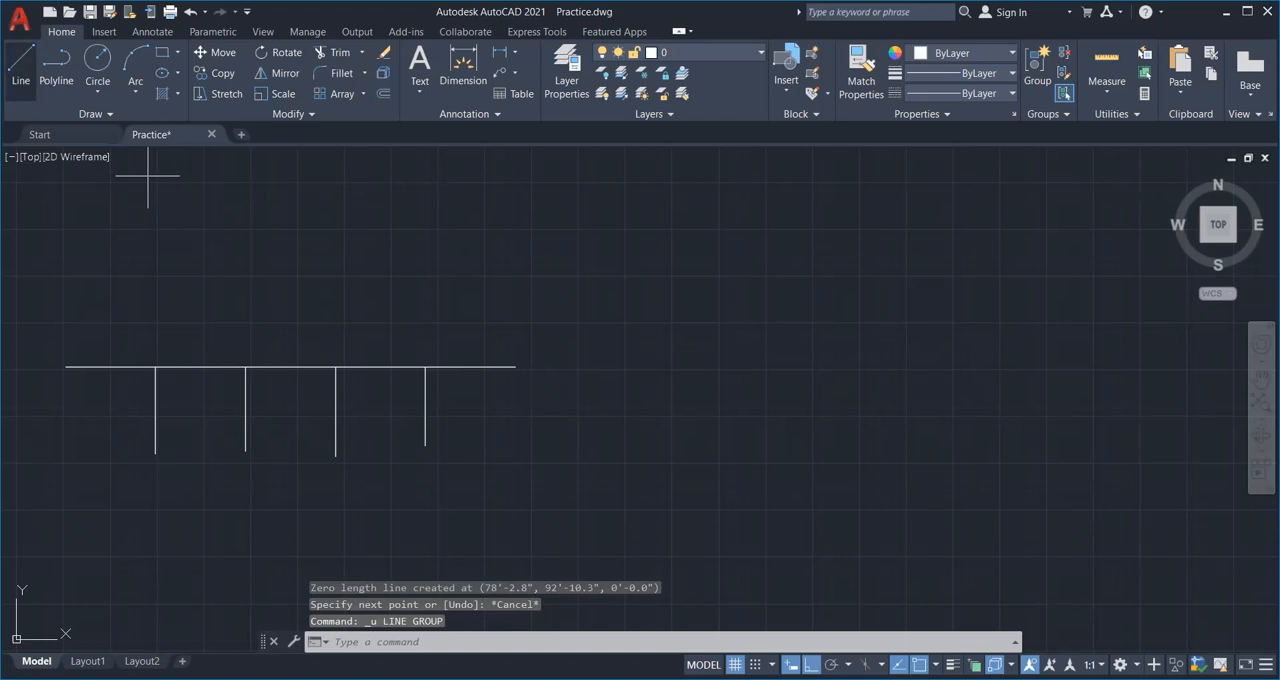
# Draw a second 10' horizontal line to the right of the divided line.
pyautogui.click(21, 66)
pyautogui.click(617, 363)
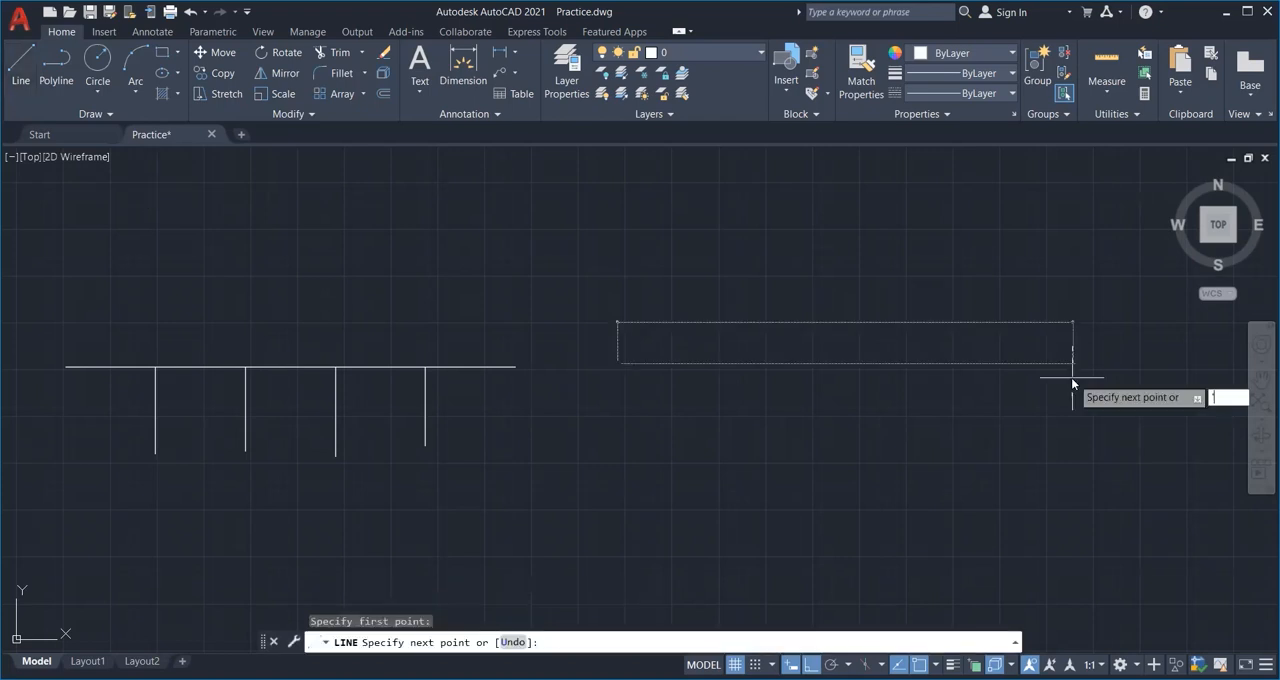
pyautogui.write('10')
pyautogui.press('Return')
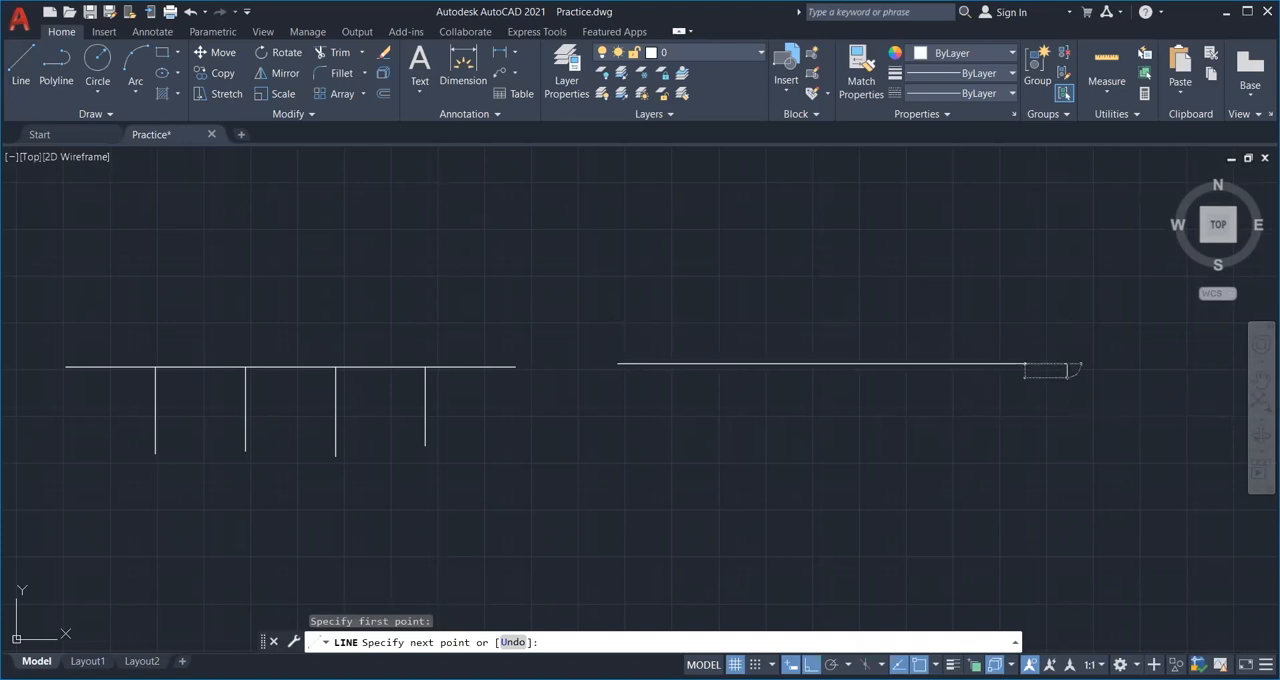
pyautogui.press('Escape')
pyautogui.moveTo(1000, 463); pyautogui.dragTo(924, 478, button='middle')
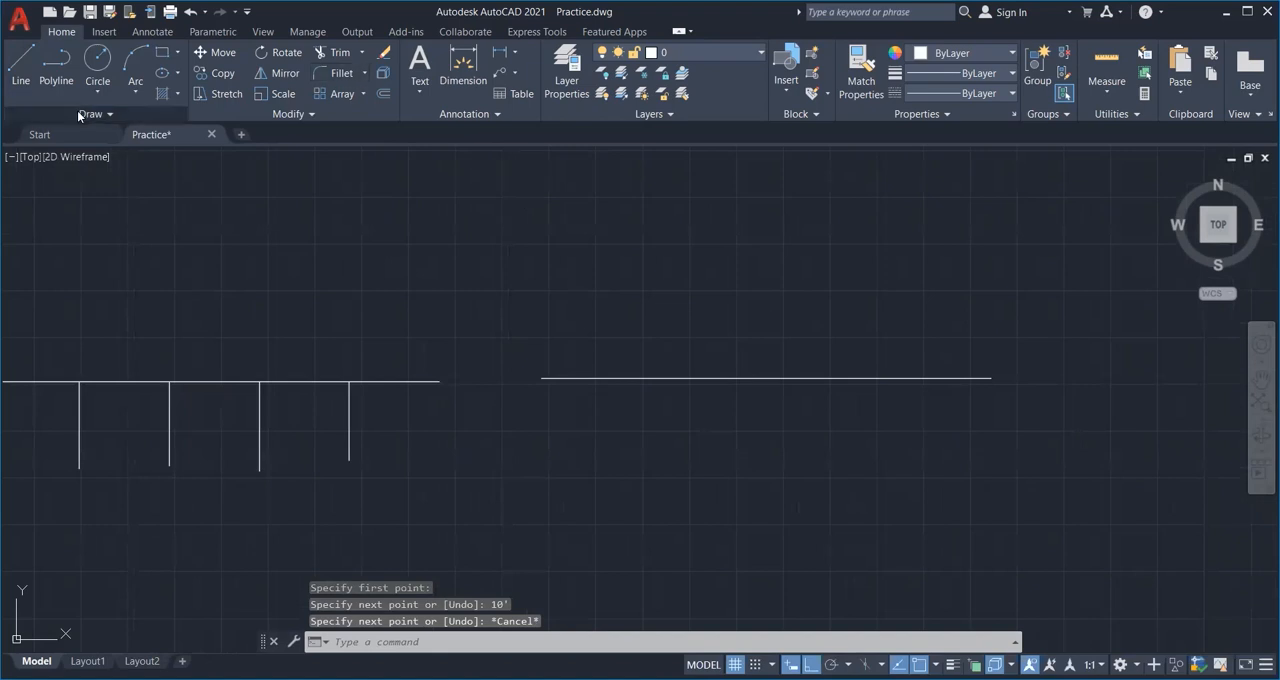
# Mark off 4' segments along the second horizontal line with the Measure point command.
pyautogui.click(115, 114)
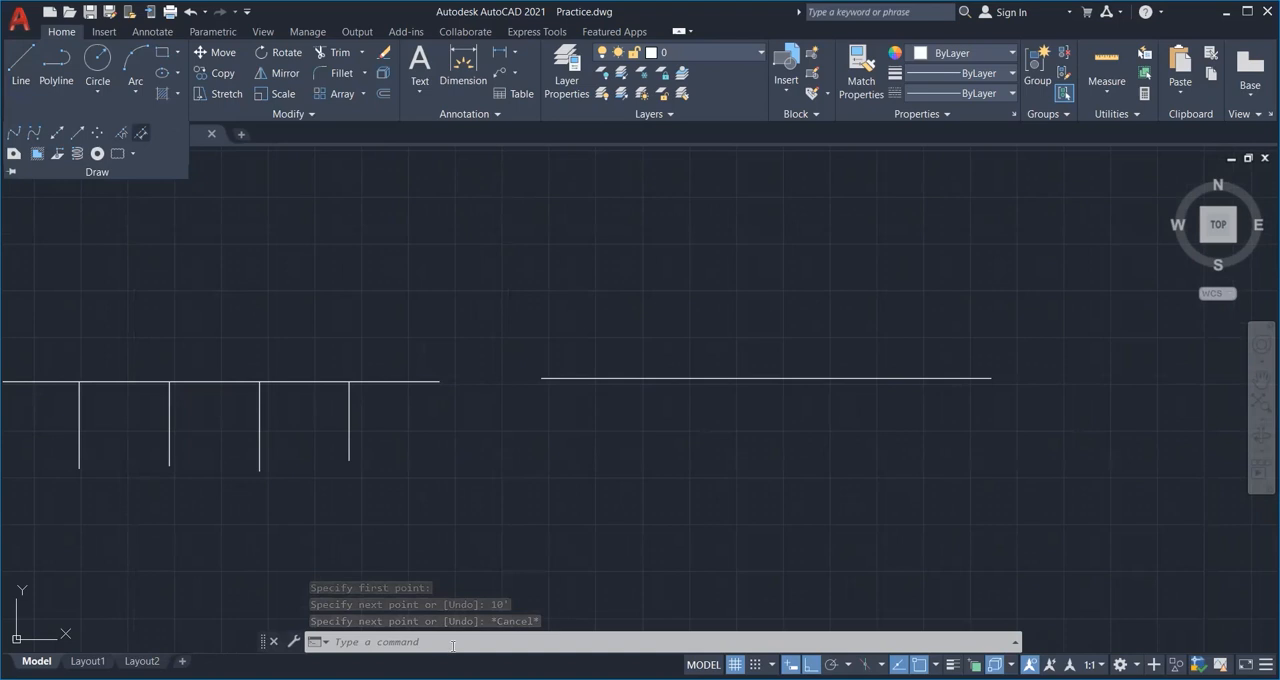
pyautogui.click(142, 132)
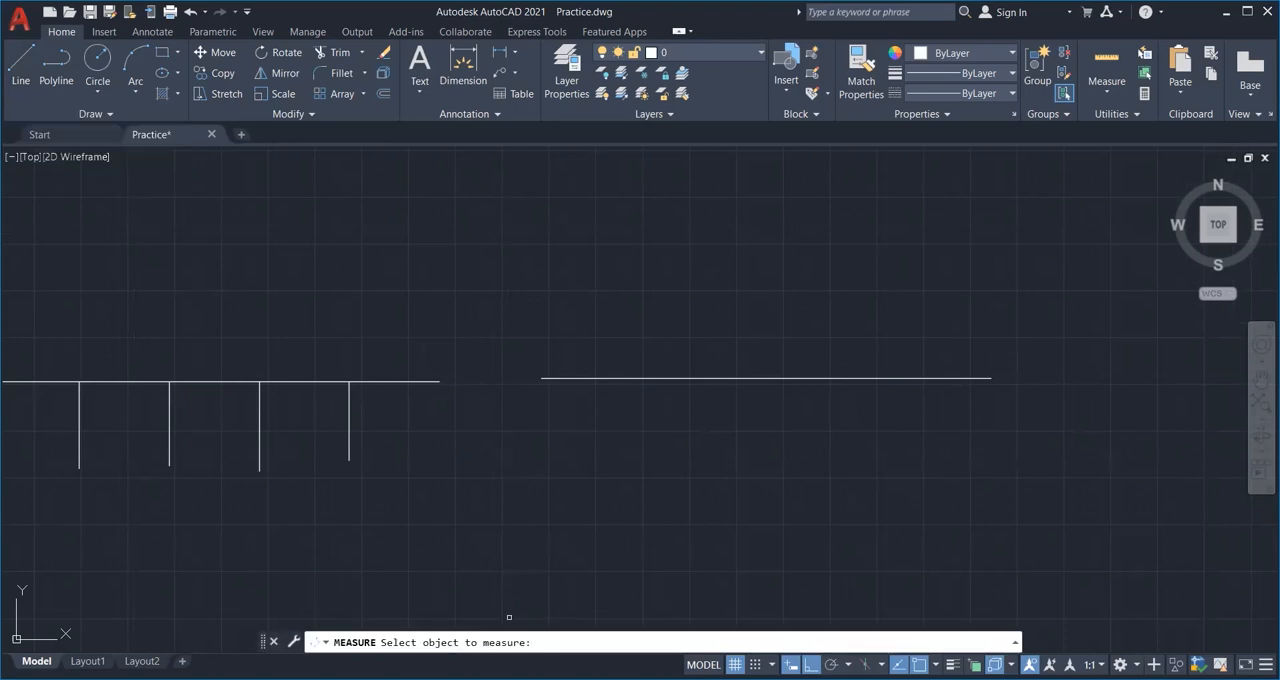
pyautogui.click(610, 378)
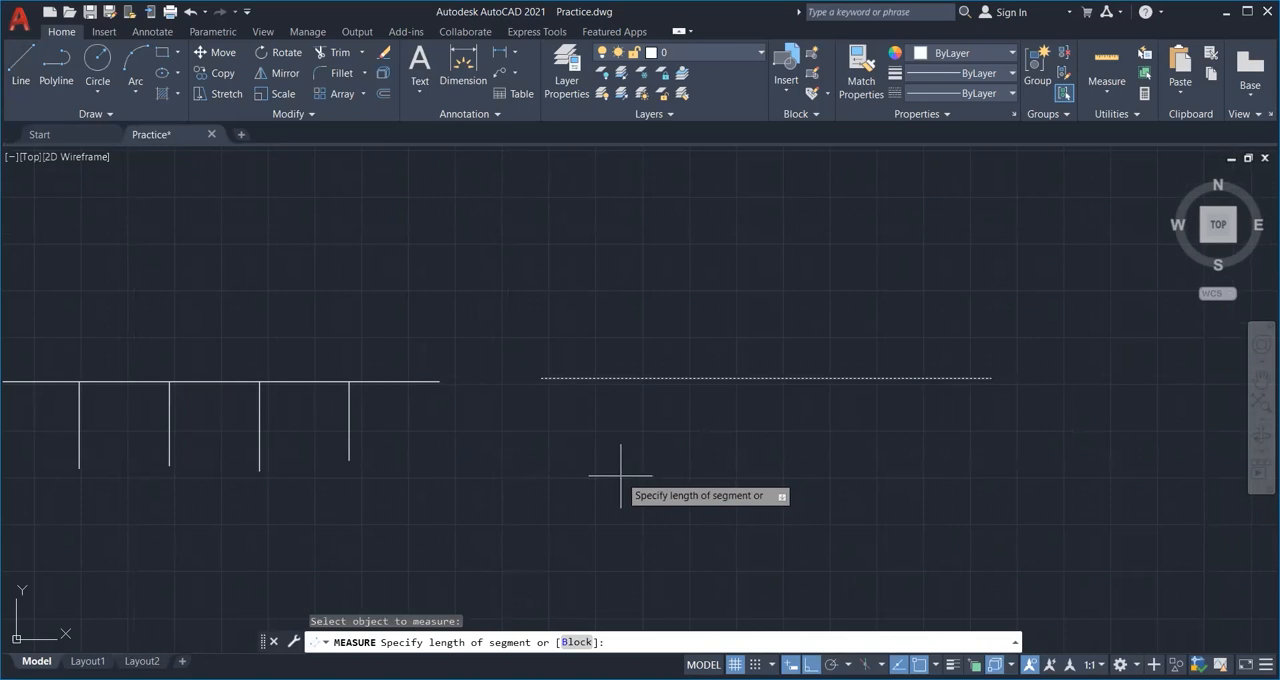
pyautogui.moveTo(620, 475); pyautogui.dragTo(694, 474, button='middle')
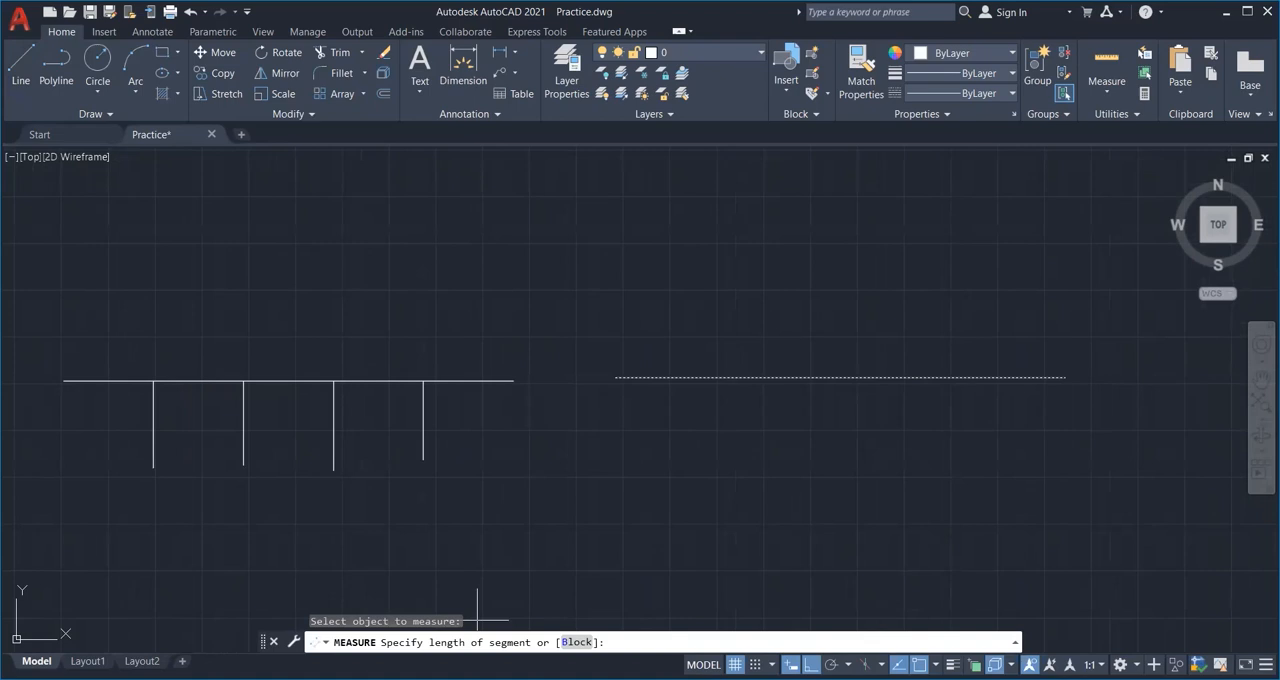
pyautogui.write('4')
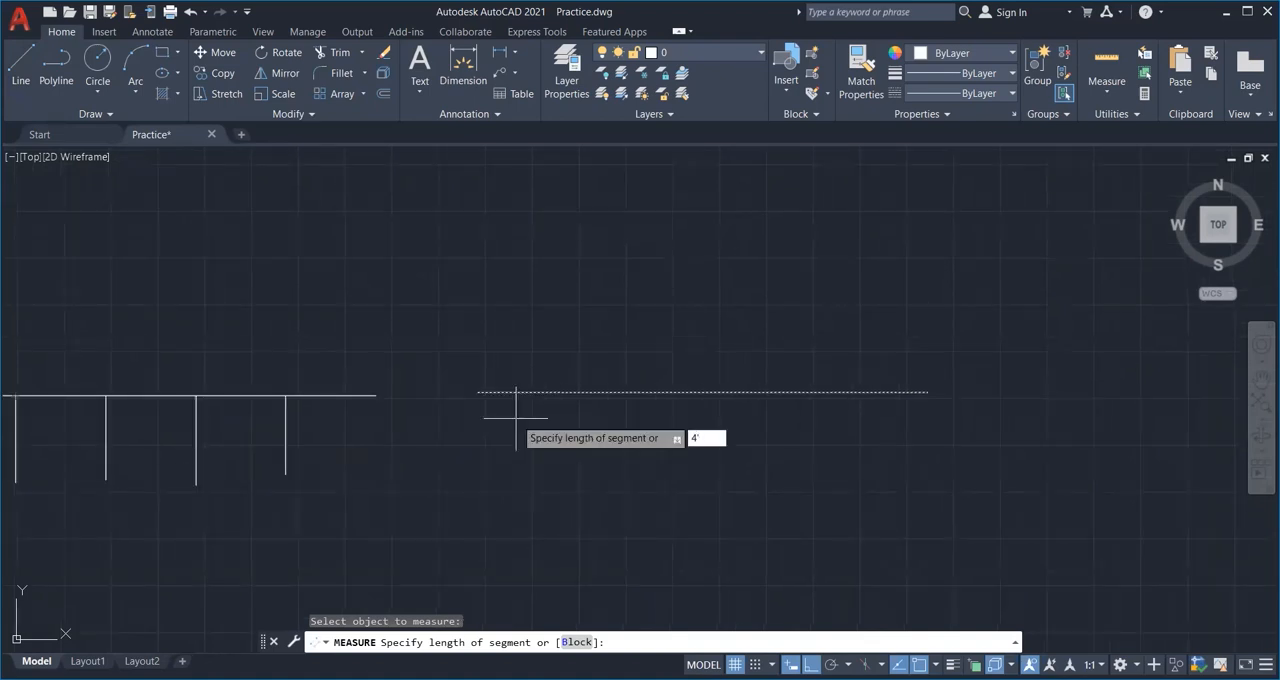
pyautogui.write("'")
pyautogui.press('Return')
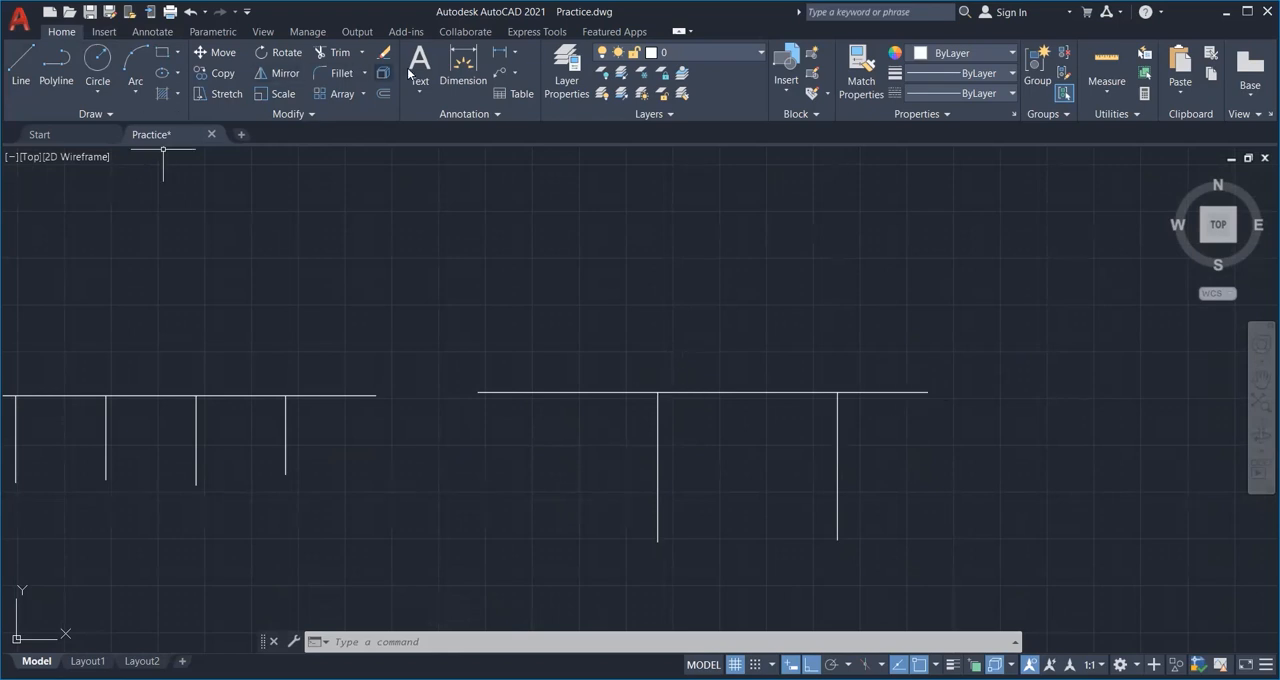
# Add linear dimensions above every segment of both the divided line and the measured line.
pyautogui.click(463, 70)
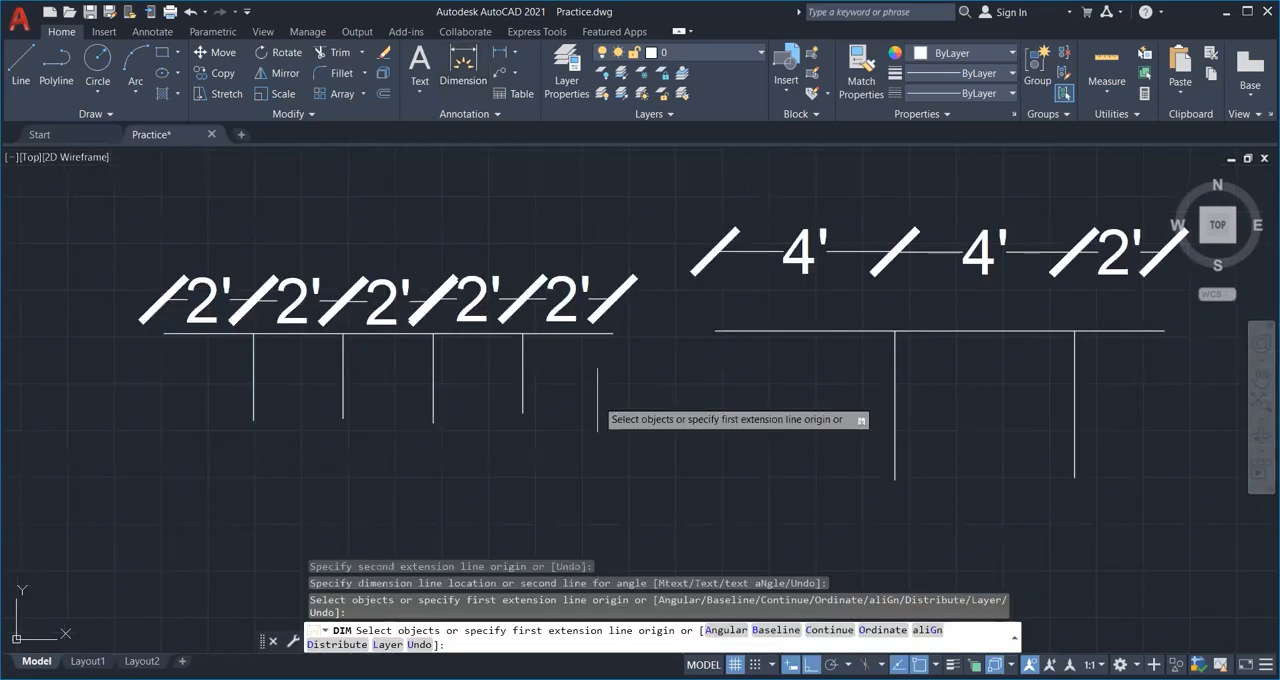
pyautogui.press('Return')
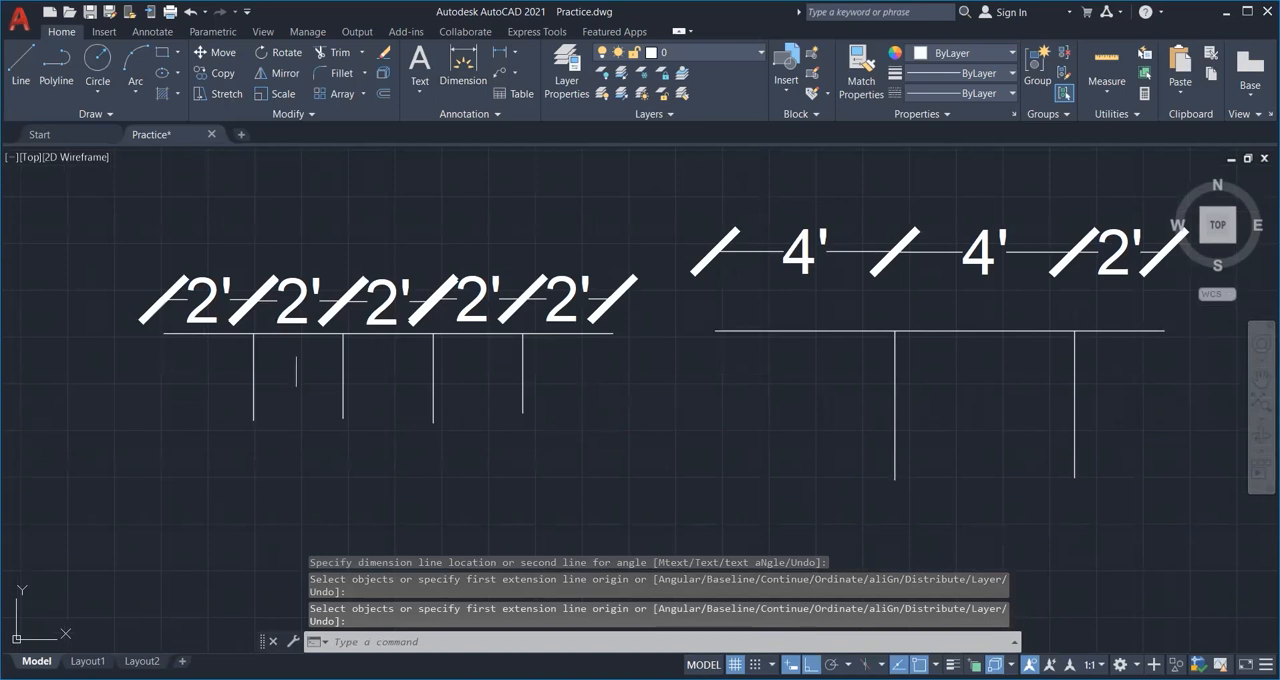
pyautogui.moveTo(641, 421); pyautogui.dragTo(533, 417, button='middle')
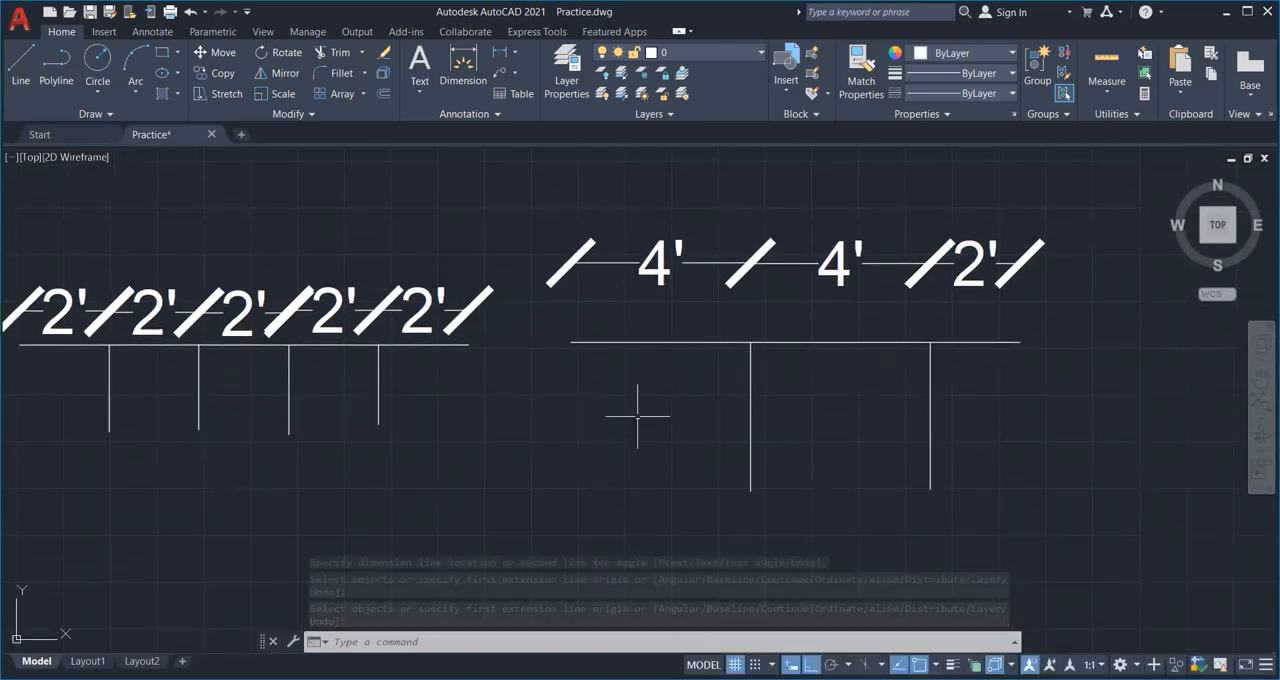
pyautogui.moveTo(623, 420); pyautogui.dragTo(589, 371, button='middle')
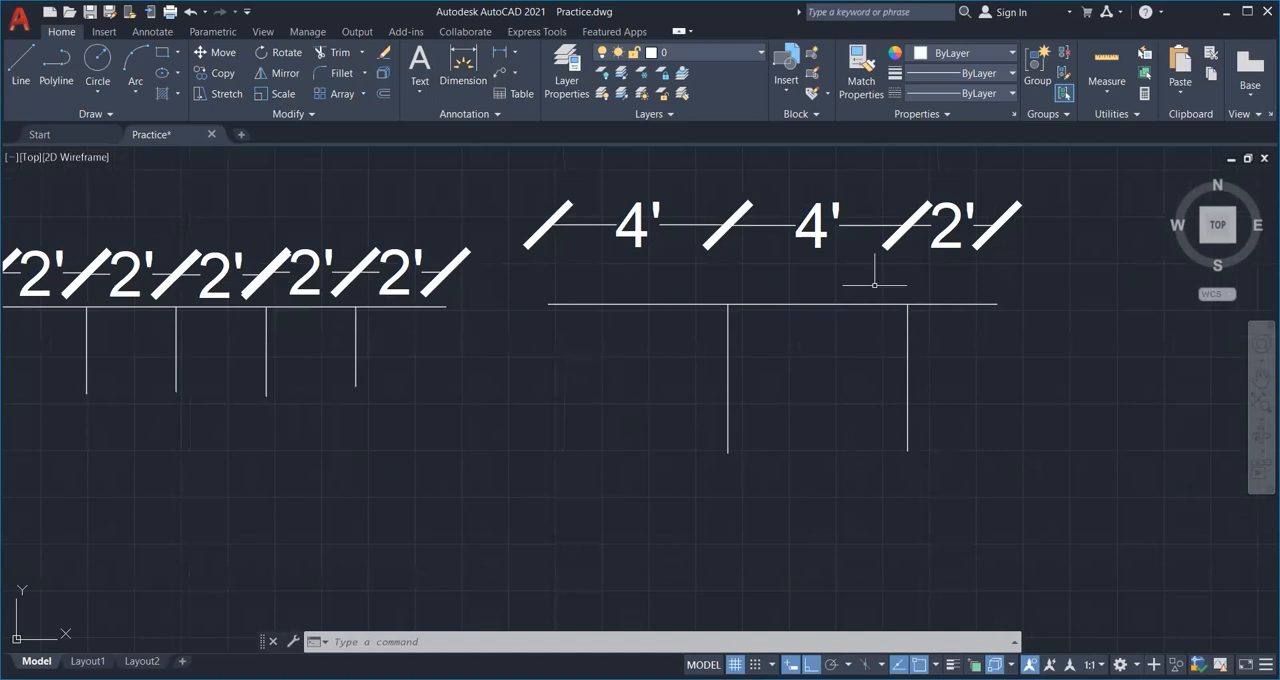
pyautogui.scroll(-3, 993, 360)
pyautogui.moveTo(993, 360); pyautogui.dragTo(850, 327, button='middle')
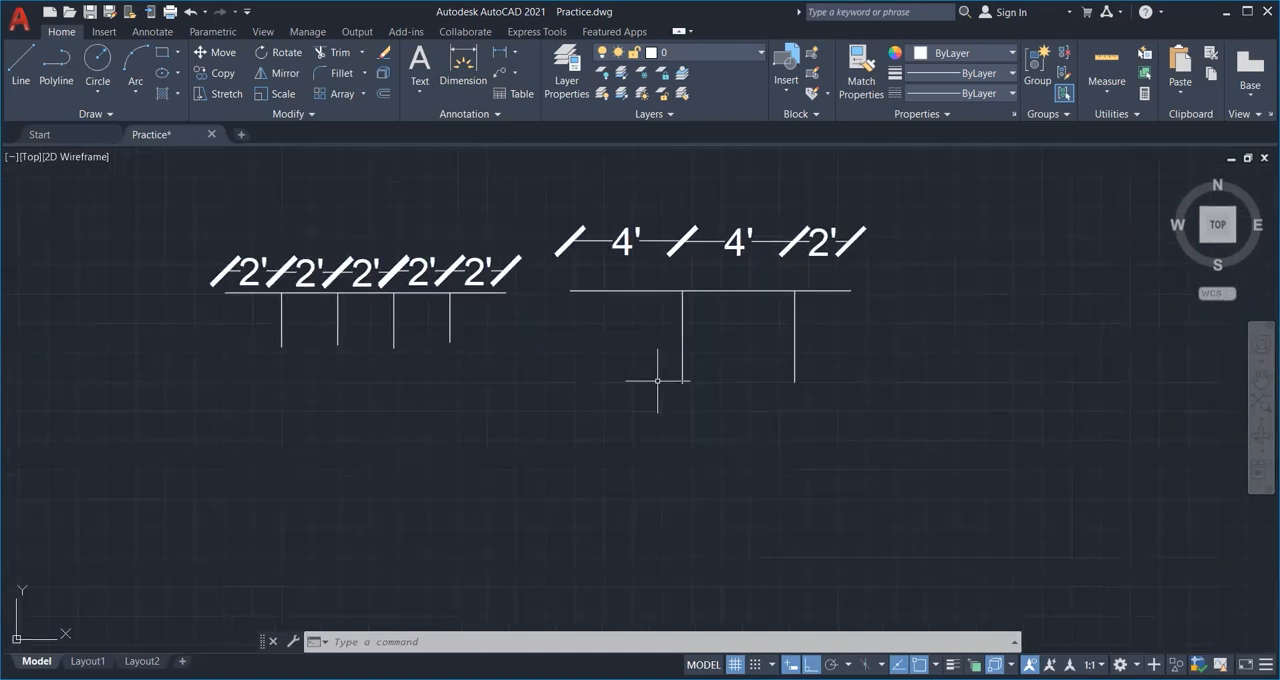
# Cover the left part of the divided line and its 2' dimensions with a four-sided wipeout.
pyautogui.moveTo(518, 336); pyautogui.dragTo(477, 246, button='middle')
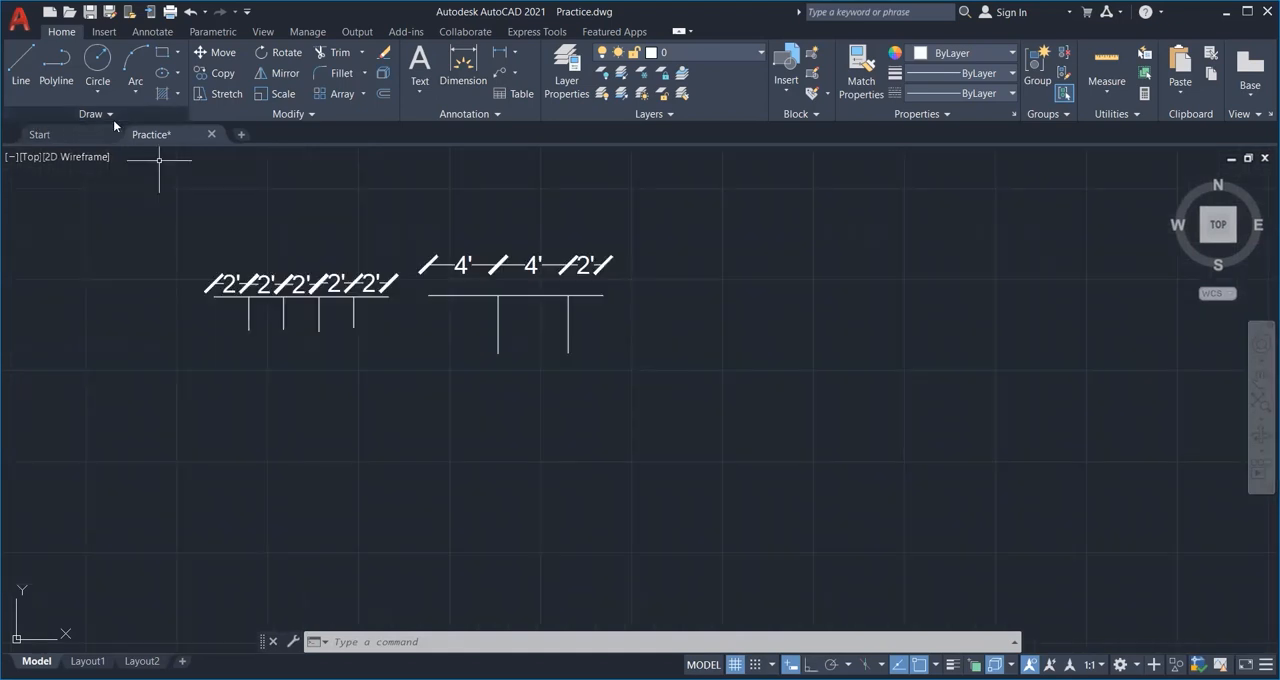
pyautogui.click(111, 116)
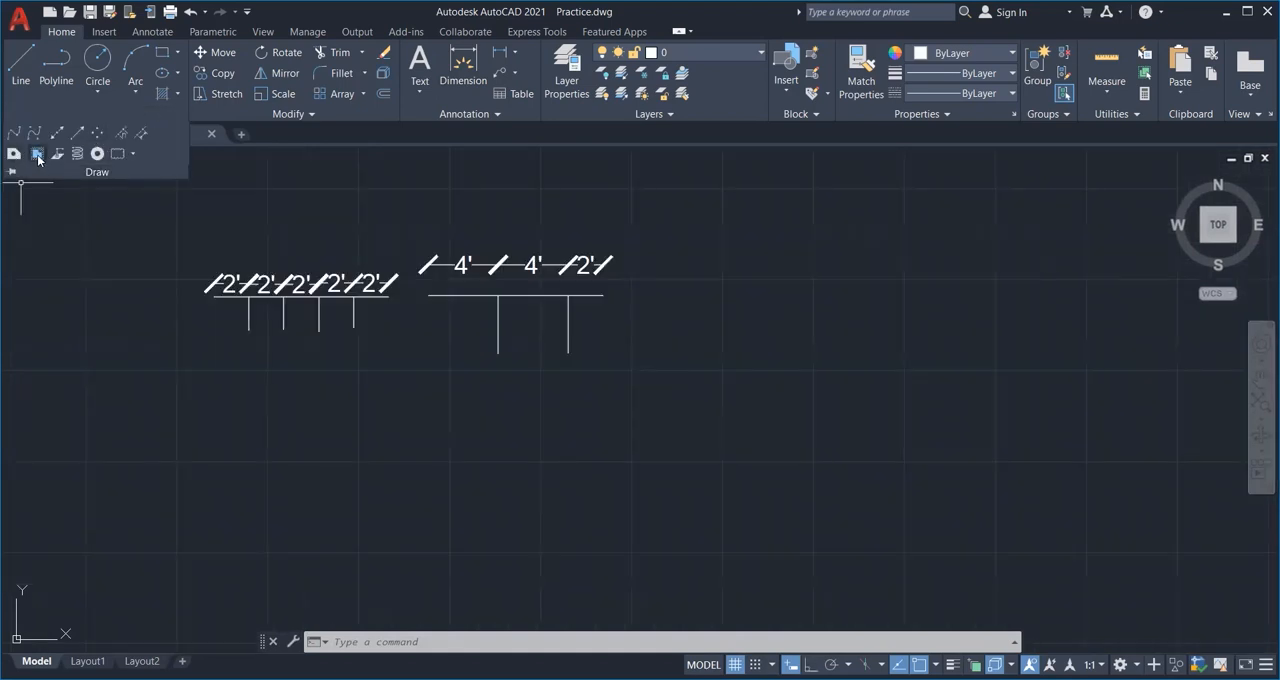
pyautogui.click(38, 157)
pyautogui.click(215, 302)
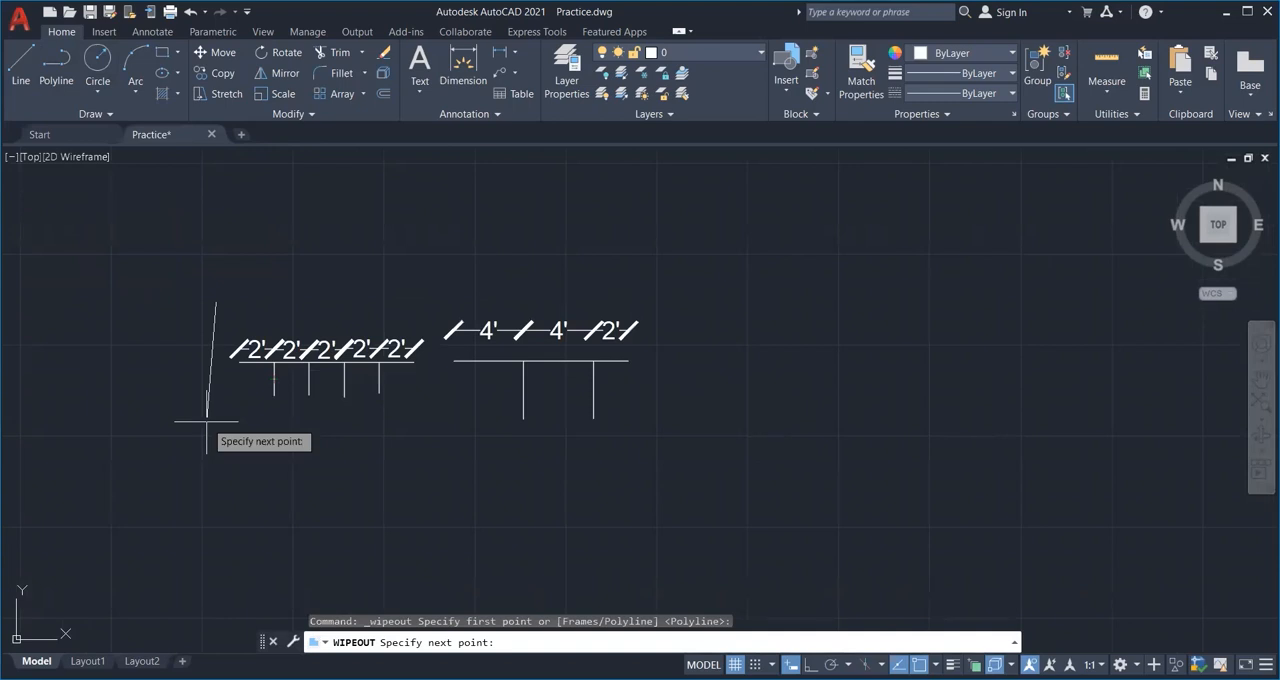
pyautogui.click(207, 430)
pyautogui.click(320, 438)
pyautogui.click(330, 296)
pyautogui.press('Return')
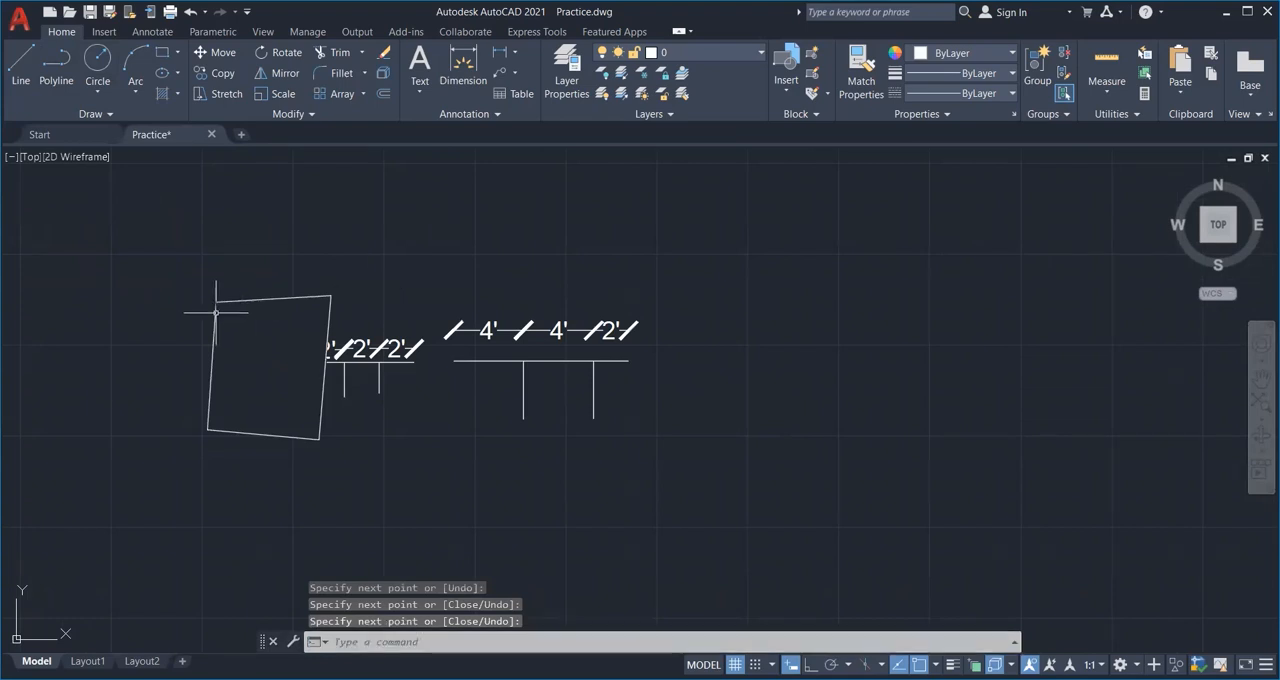
# Select a 2' dimension hidden beneath the four-sided wipeout to check that it still exists, and clear the selection.
pyautogui.click(277, 355)
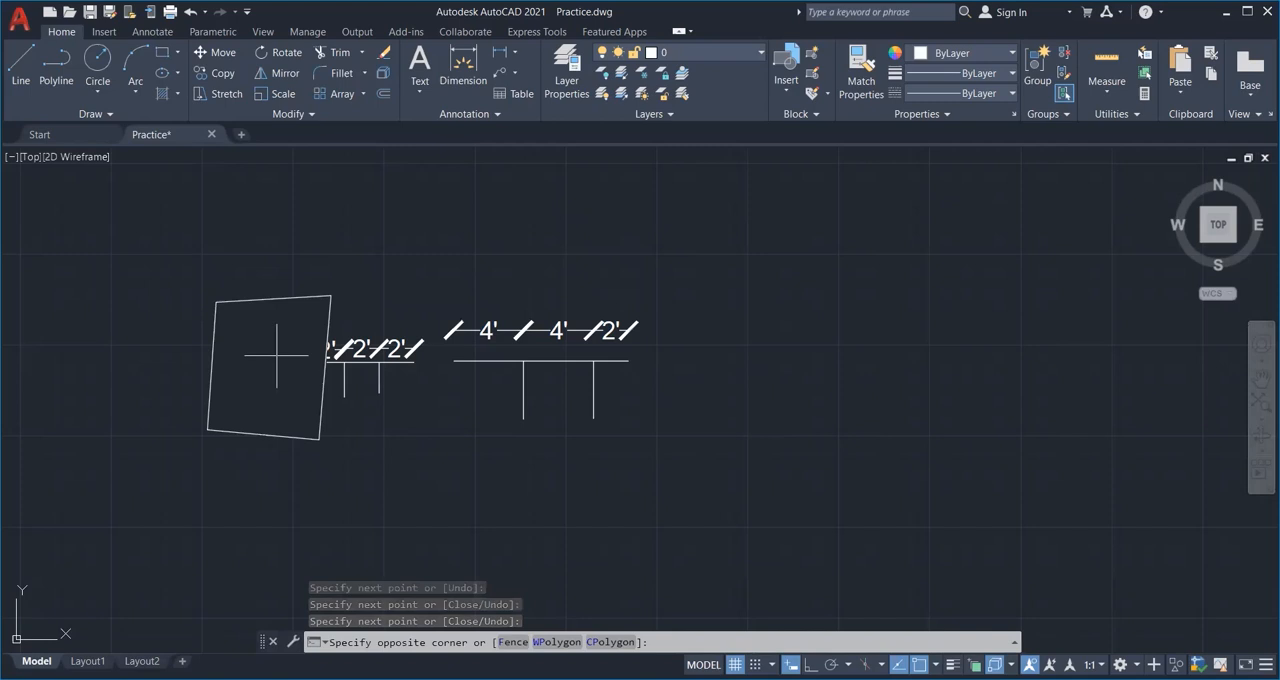
pyautogui.click(297, 350)
pyautogui.click(298, 350)
pyautogui.click(282, 380)
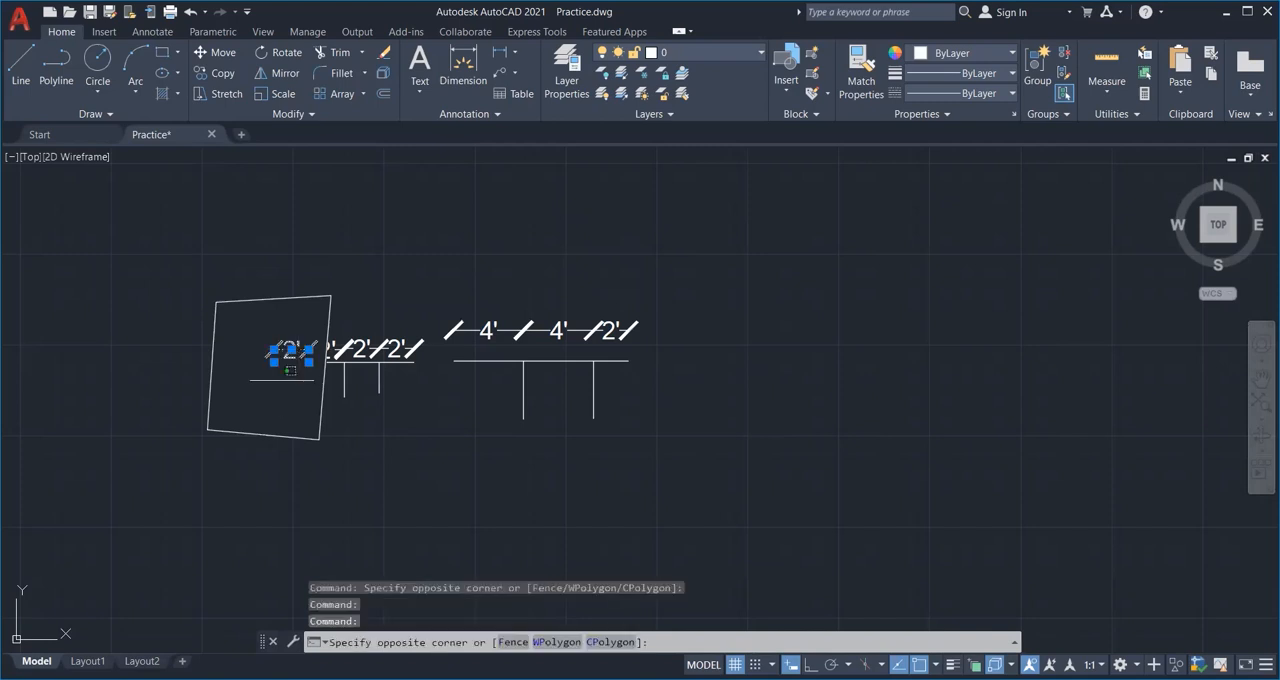
pyautogui.press('Escape')
pyautogui.press('Escape')
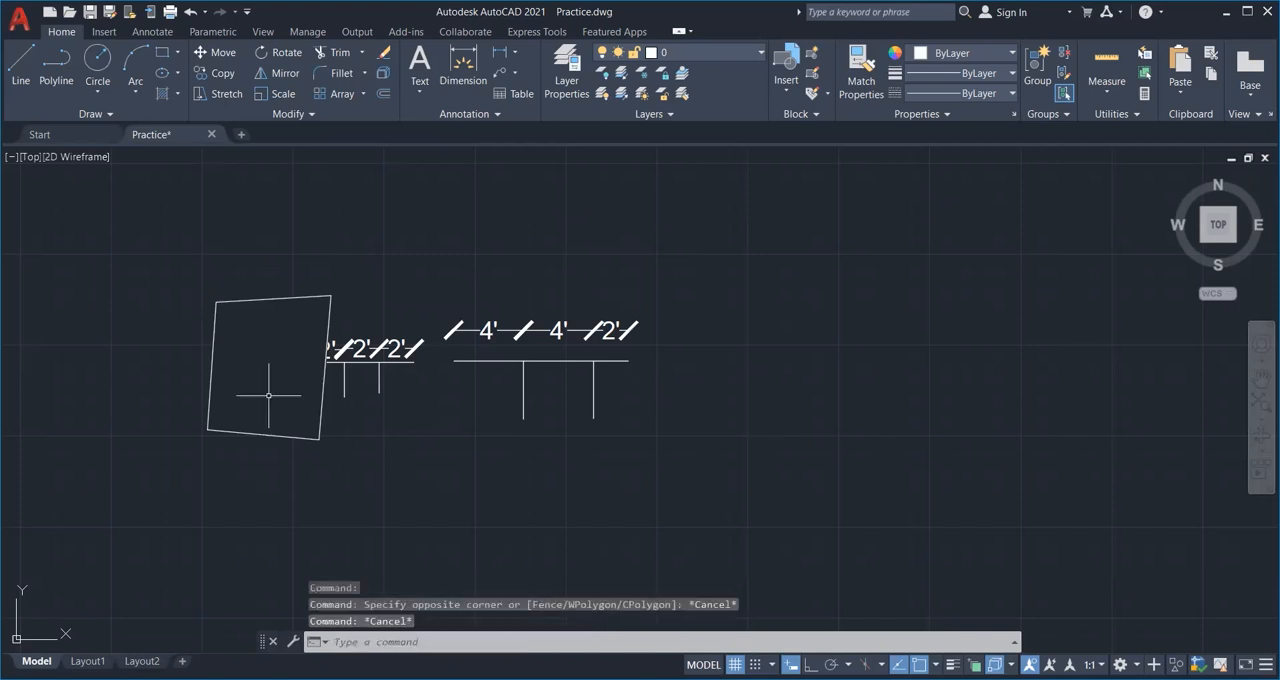
pyautogui.click(292, 350)
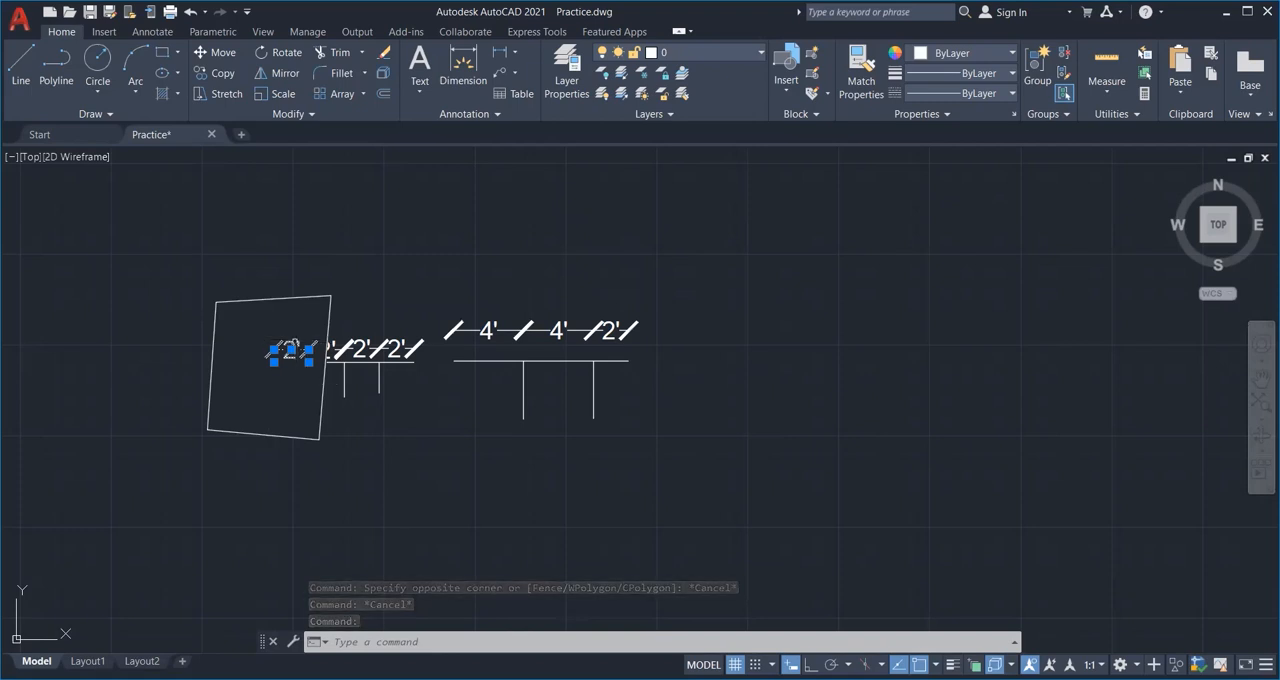
pyautogui.press('Escape')
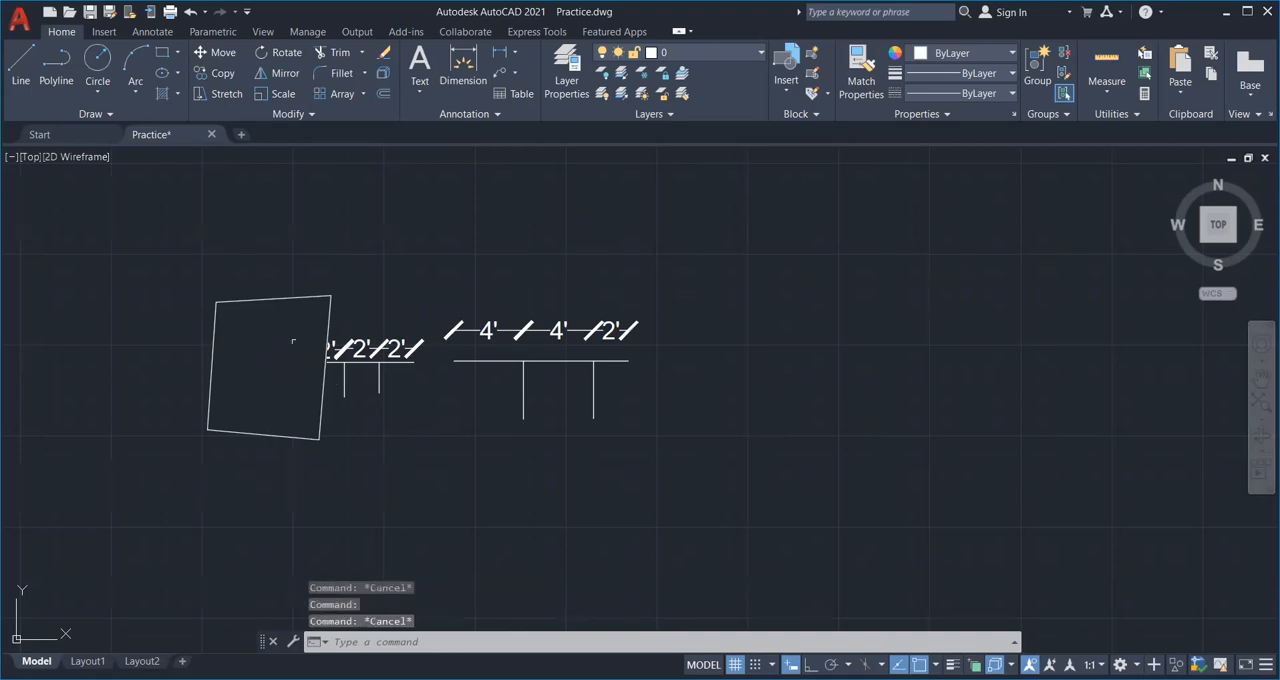
# Draw an irregular six-sided wipeout over the measured line and its 4' and 2' dimensions.
pyautogui.click(120, 114)
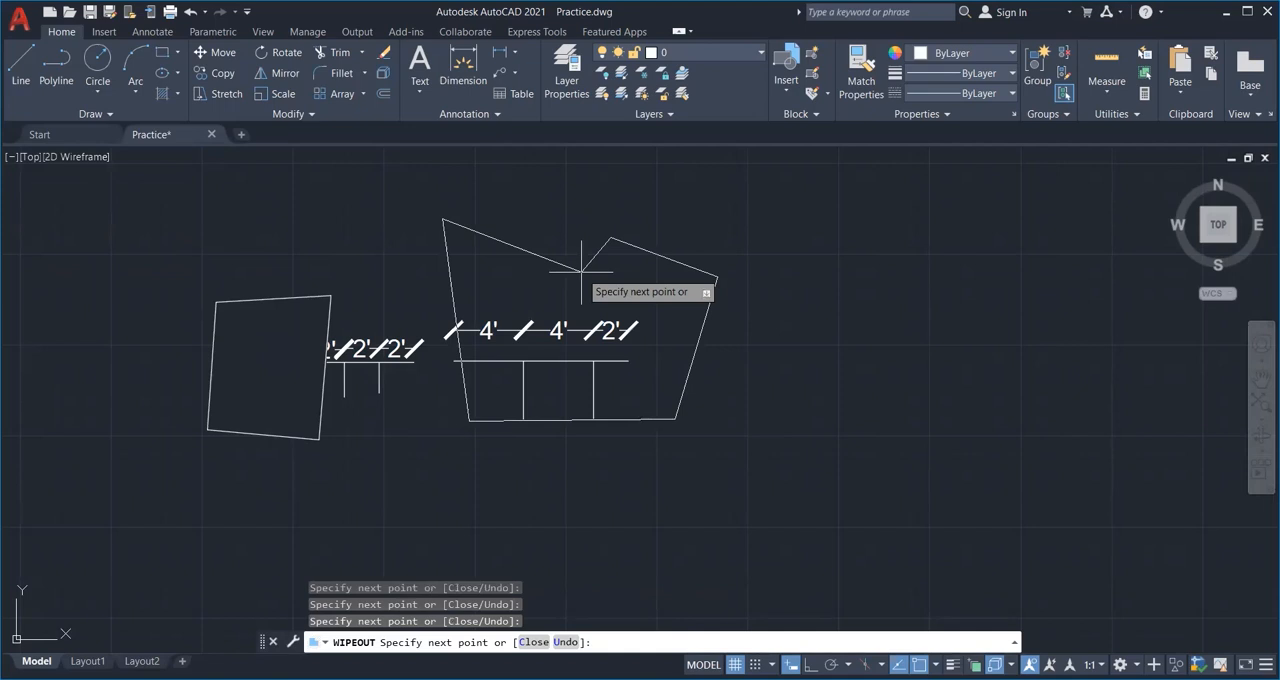
pyautogui.click(581, 270)
pyautogui.press('Return')
# Select the objects hidden beneath the six-sided wipeout to inspect them, and clear the selection.
pyautogui.click(624, 366)
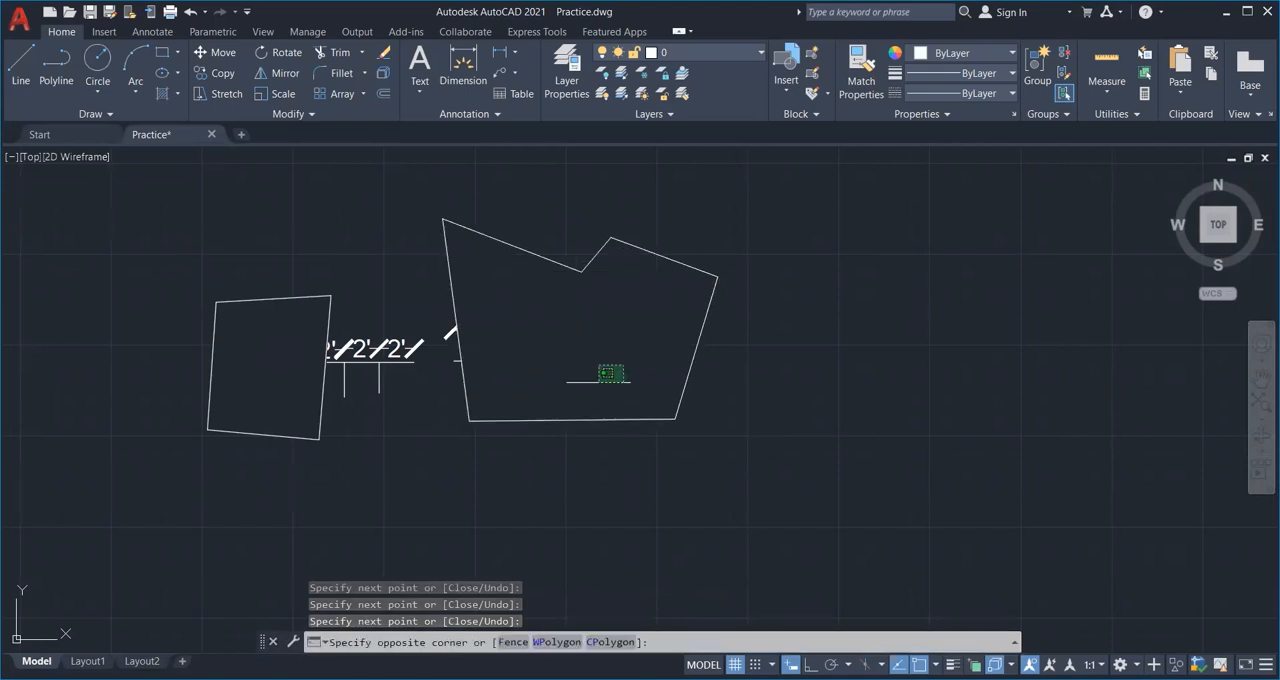
pyautogui.click(598, 381)
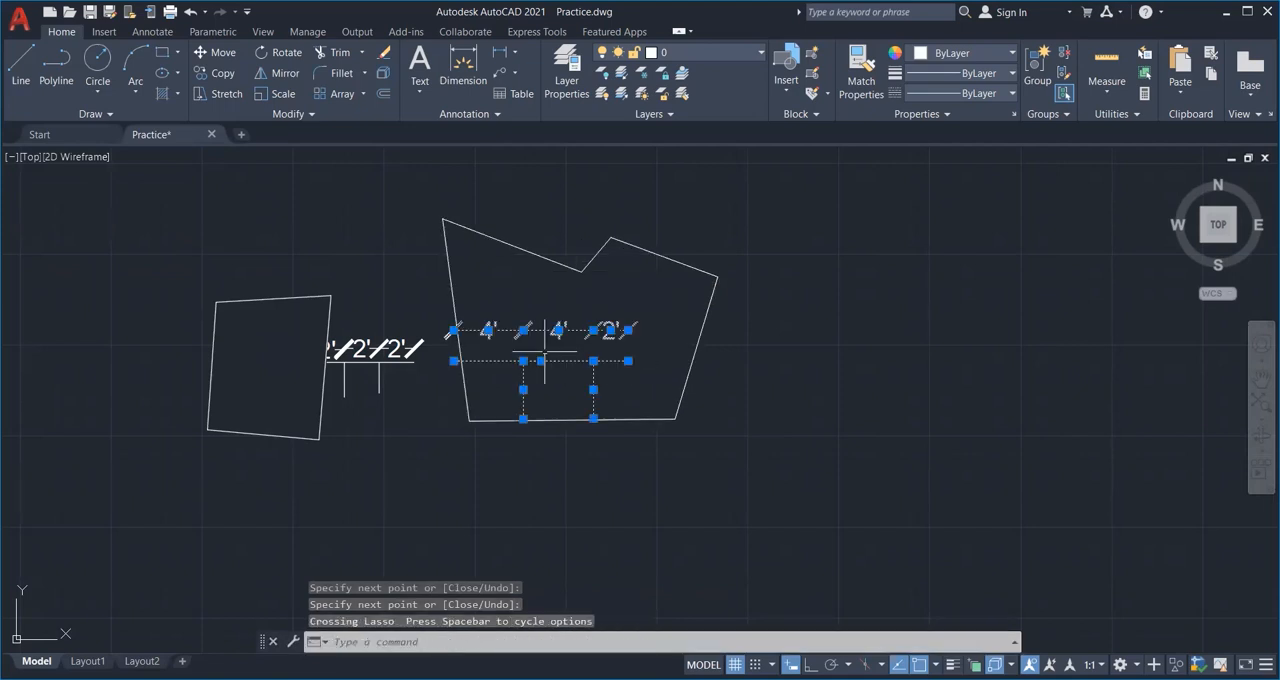
pyautogui.press('Escape')
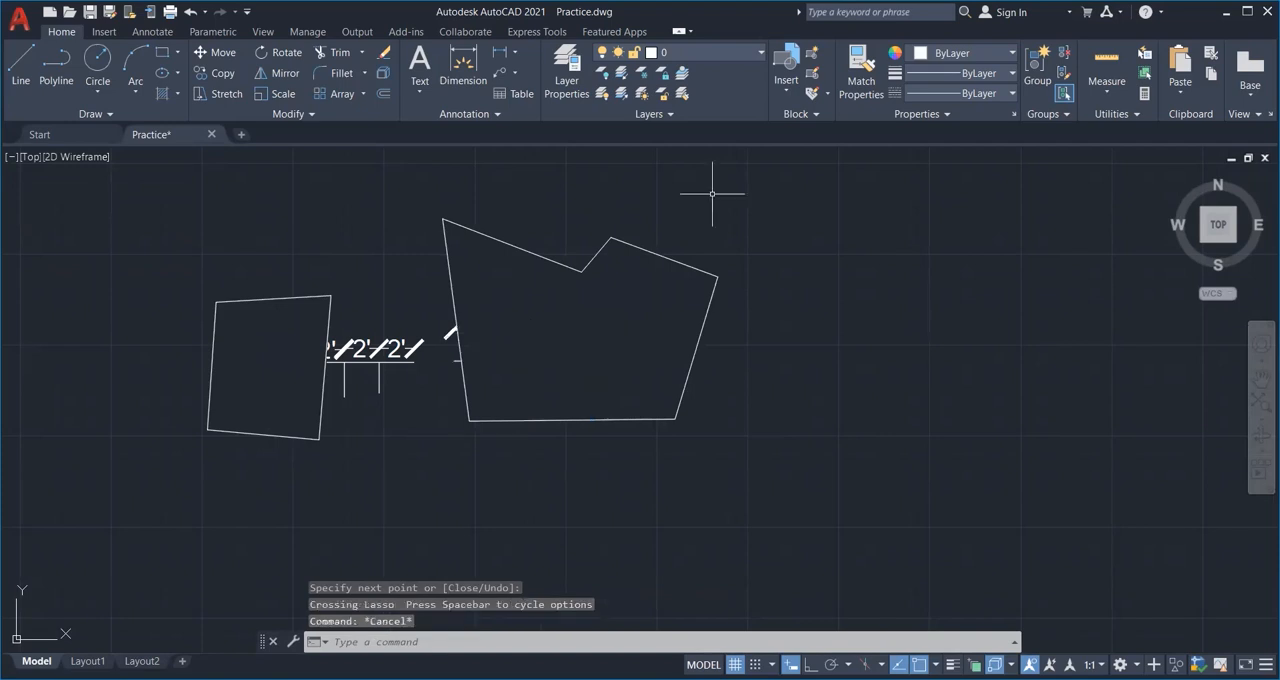
# Draw a rectangular revision cloud in an empty area and an irregular polygonal revision cloud to its right.
pyautogui.scroll(-2, 660, 355)
pyautogui.moveTo(683, 353); pyautogui.dragTo(483, 326, button='middle')
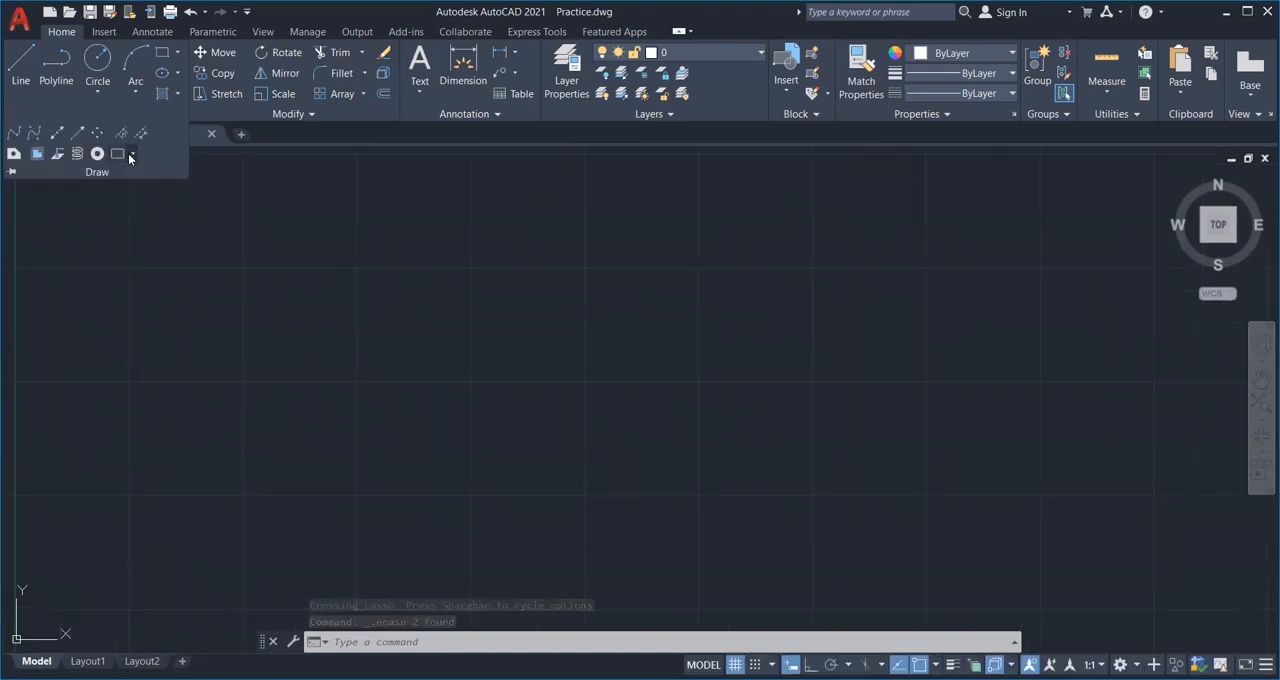
pyautogui.click(132, 155)
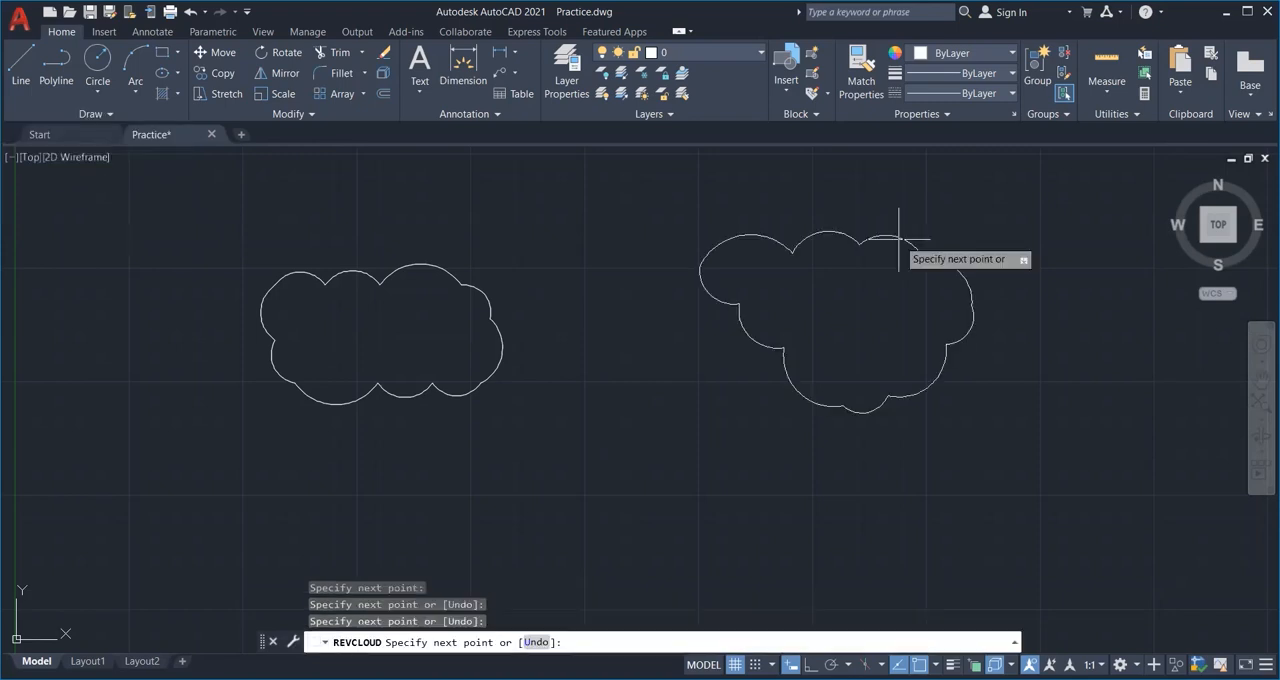
pyautogui.press('Return')
# Draw a closed freehand revision cloud below and to the right of the polygonal cloud.
pyautogui.moveTo(743, 342); pyautogui.dragTo(538, 325, button='middle')
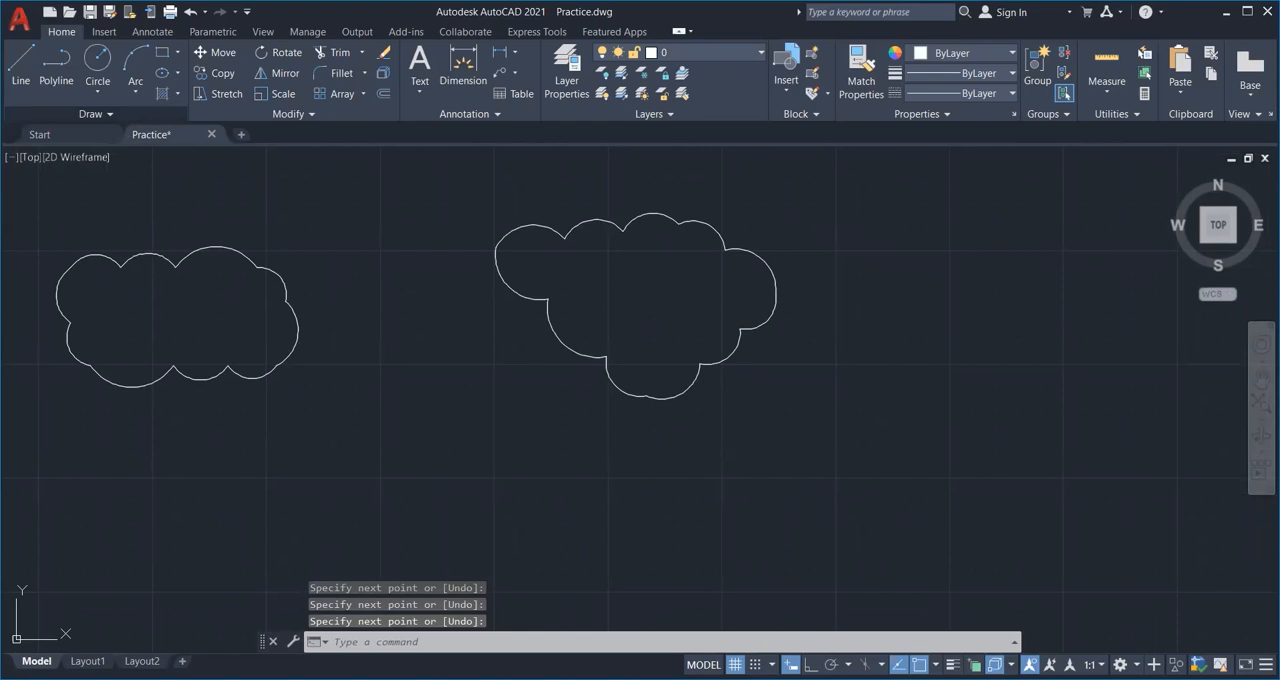
pyautogui.scroll(-2, 529, 457)
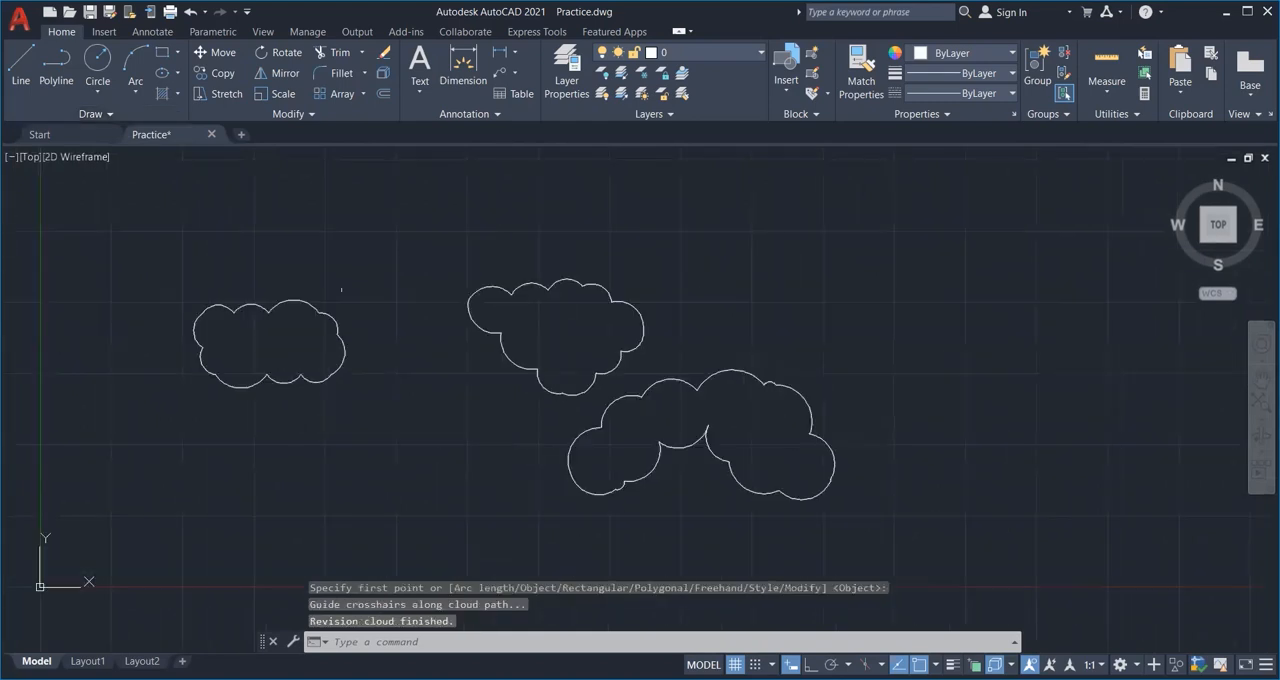
pyautogui.moveTo(680, 432); pyautogui.dragTo(721, 404, button='middle')
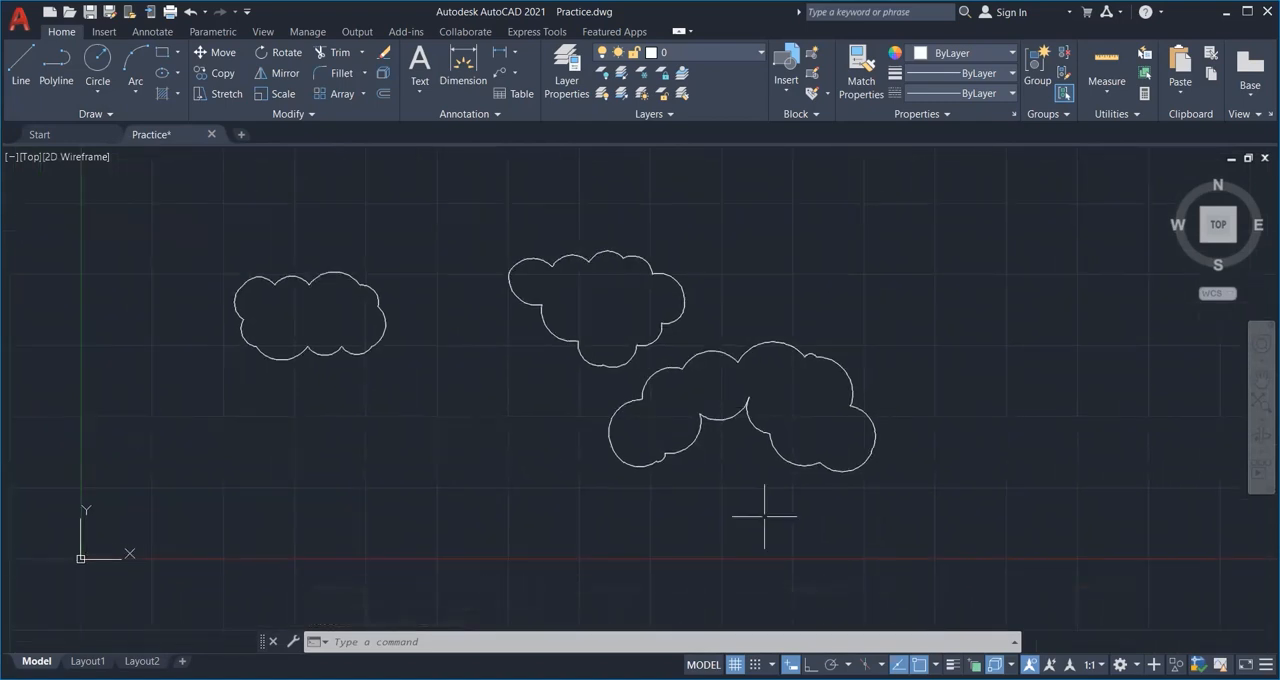
pyautogui.click(90, 111)
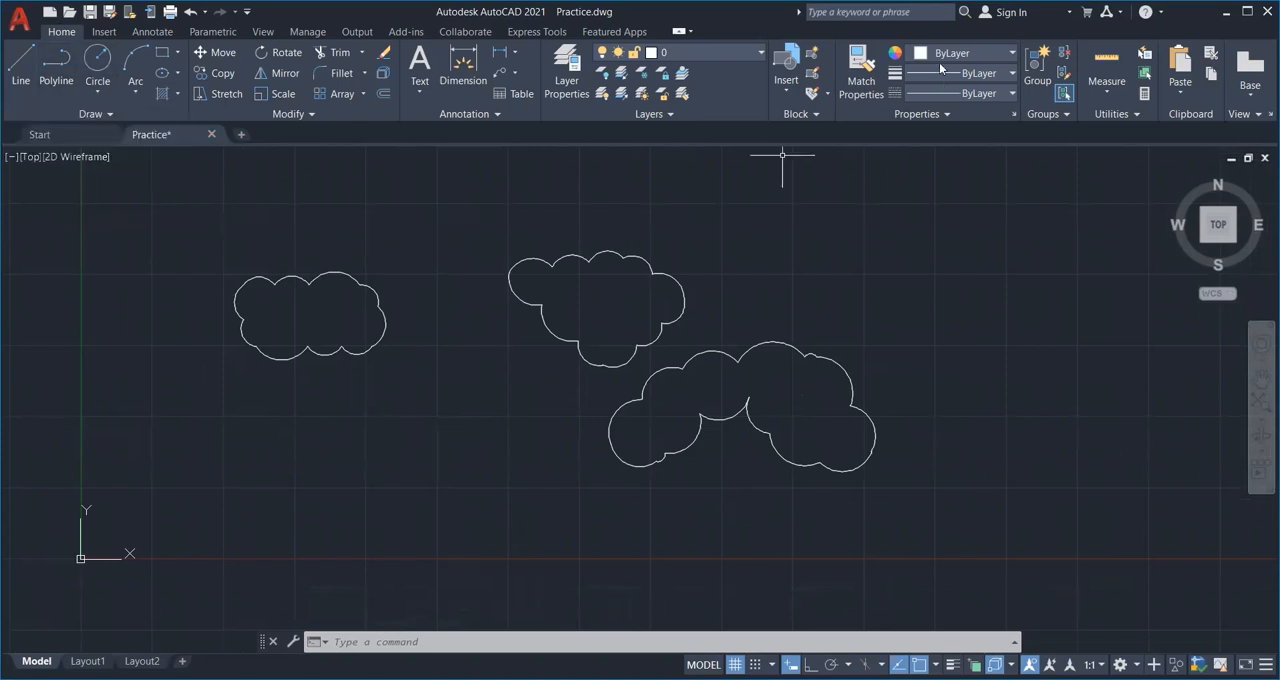